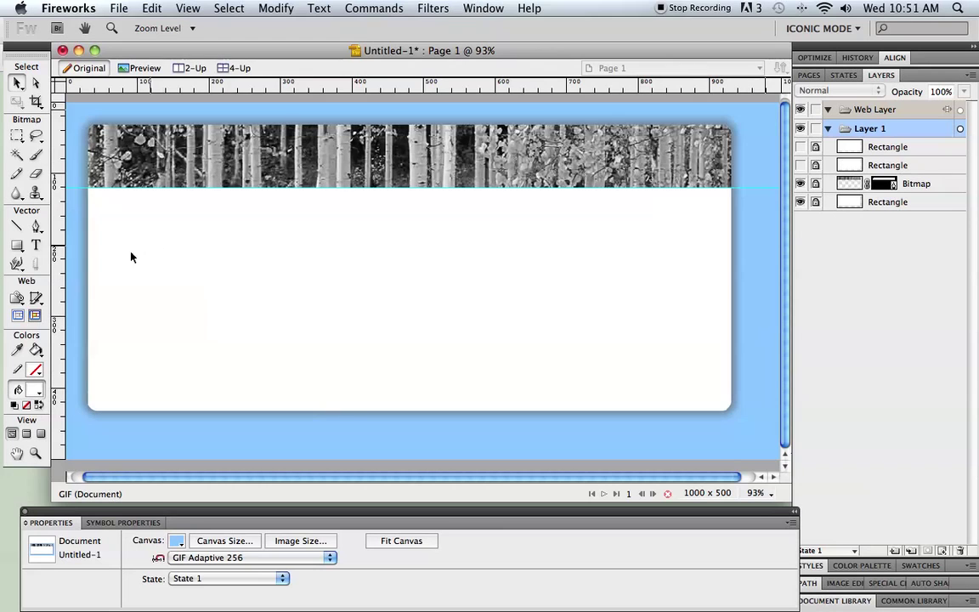
- Add the white title 'Geography Today' on the tree banner and move it toward the left
{"action": "left_click", "coordinate": [35, 245]}
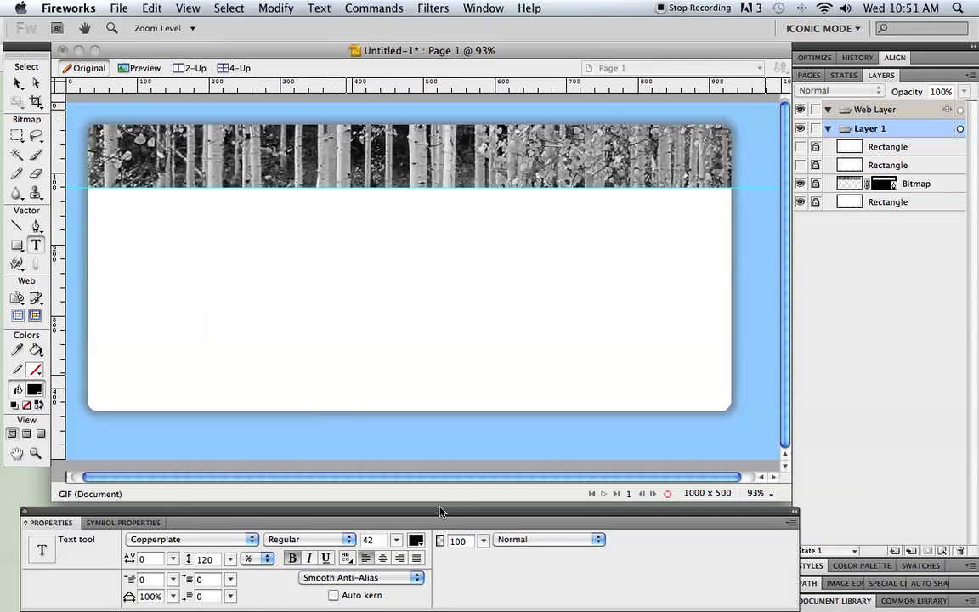
{"action": "left_click", "coordinate": [416, 542]}
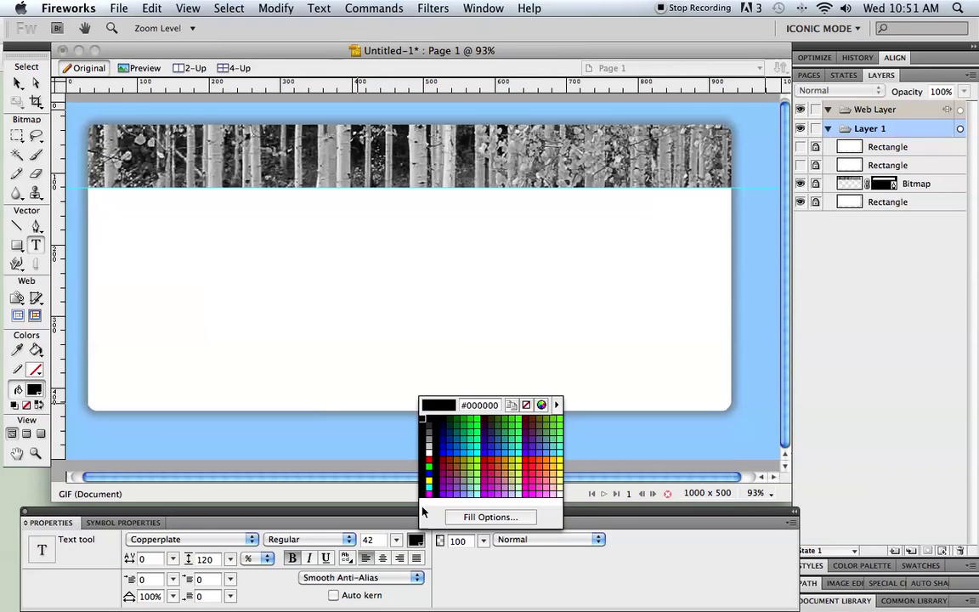
{"action": "left_click", "coordinate": [430, 418]}
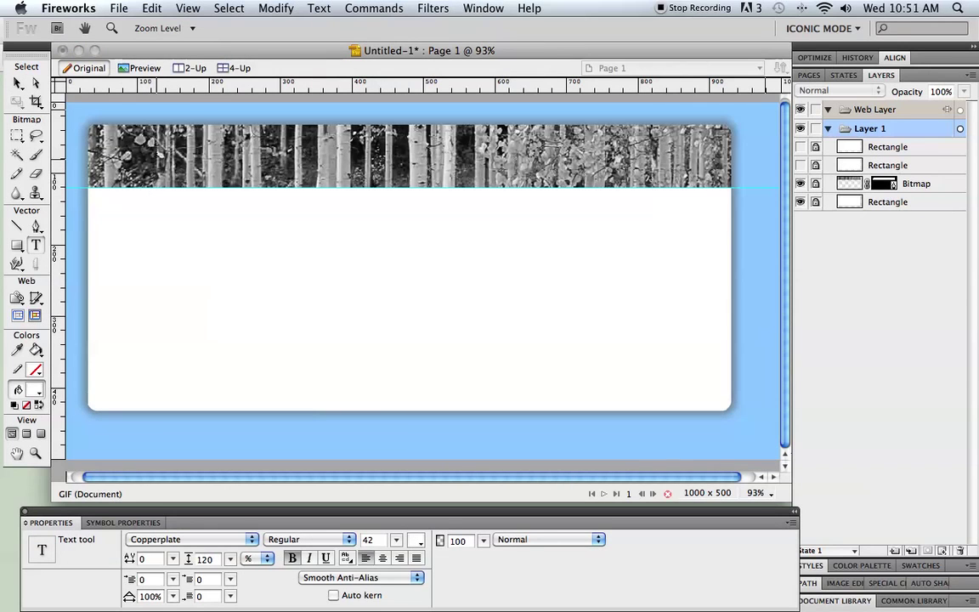
{"action": "left_click", "coordinate": [156, 132]}
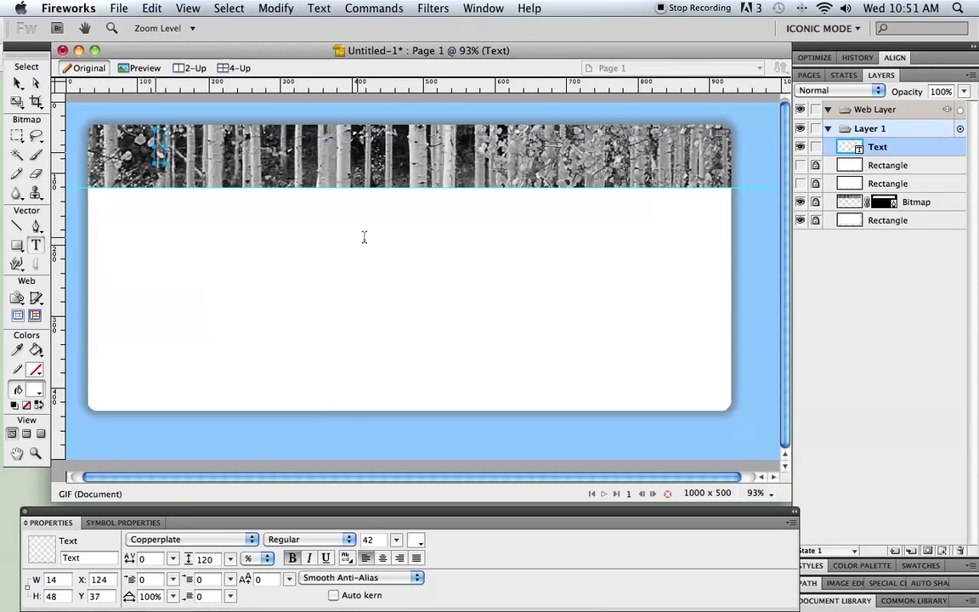
{"action": "type", "text": "Geogra"}
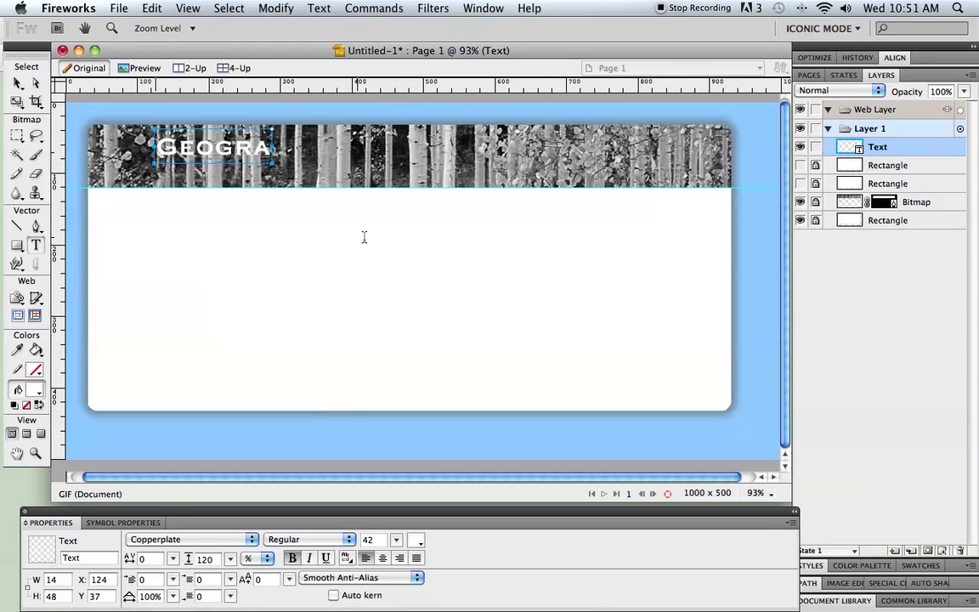
{"action": "type", "text": "phy T"}
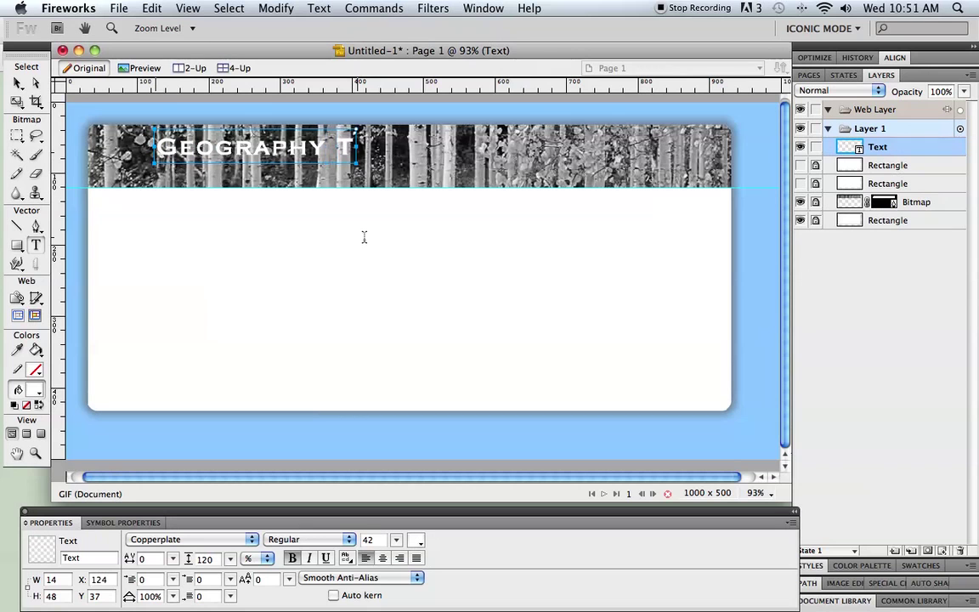
{"action": "type", "text": "oday"}
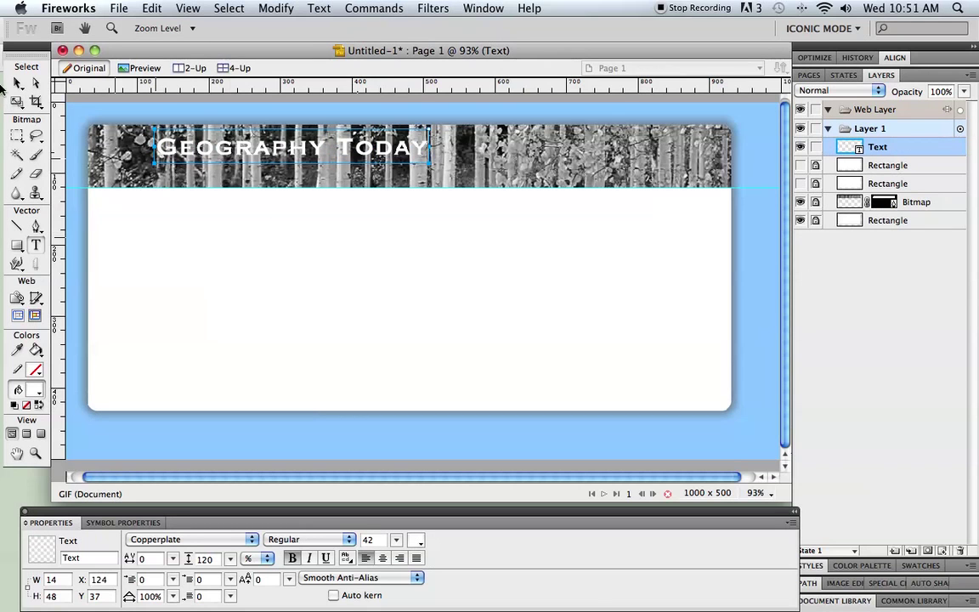
{"action": "left_click", "coordinate": [17, 83]}
{"action": "left_click_drag", "start_coordinate": [265, 153], "coordinate": [220, 162]}
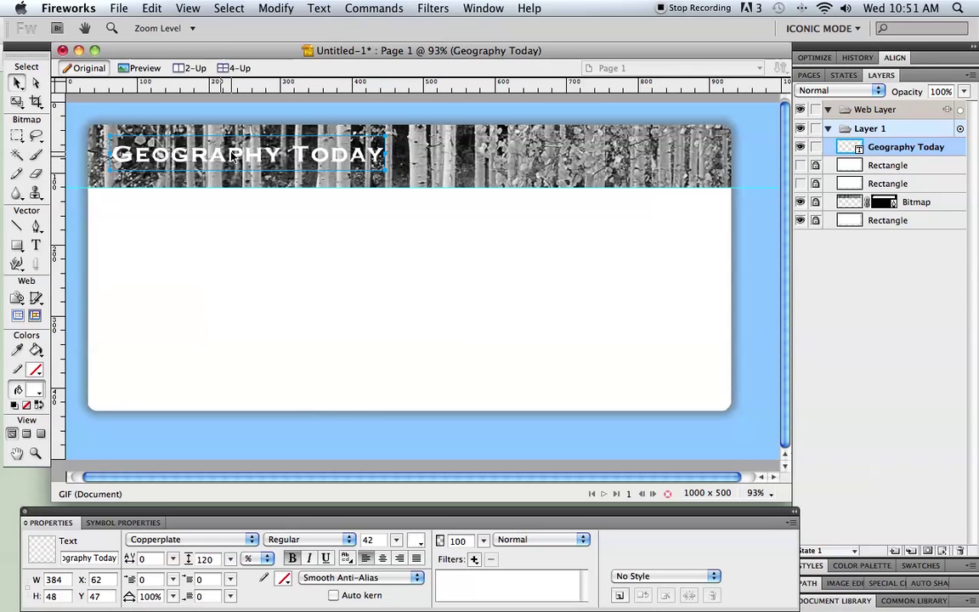
- Enlarge the Geography Today title to 50 pt and shift it left along the banner
{"action": "left_click_drag", "start_coordinate": [231, 157], "coordinate": [240, 156]}
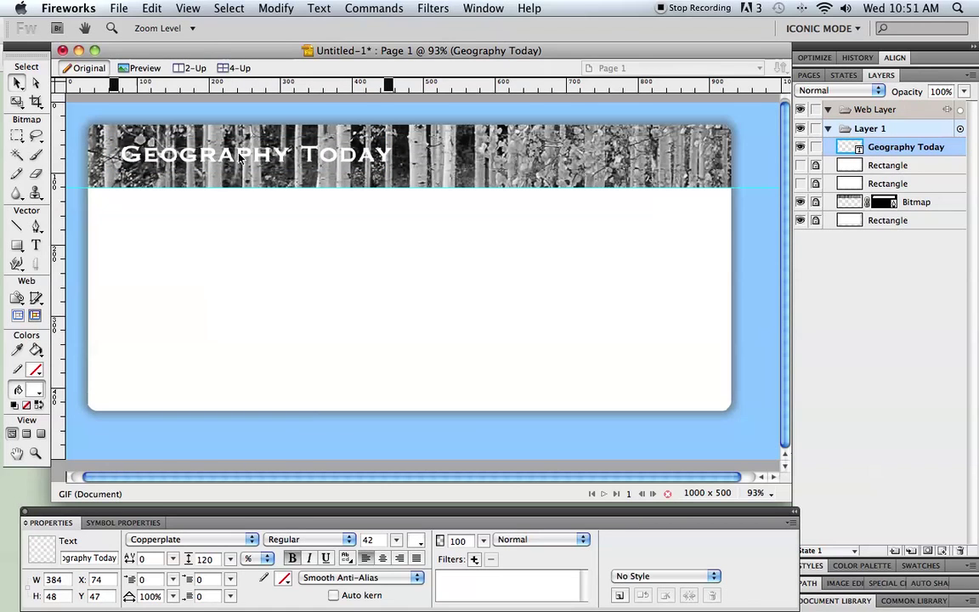
{"action": "left_click_drag", "start_coordinate": [396, 540], "coordinate": [395, 540]}
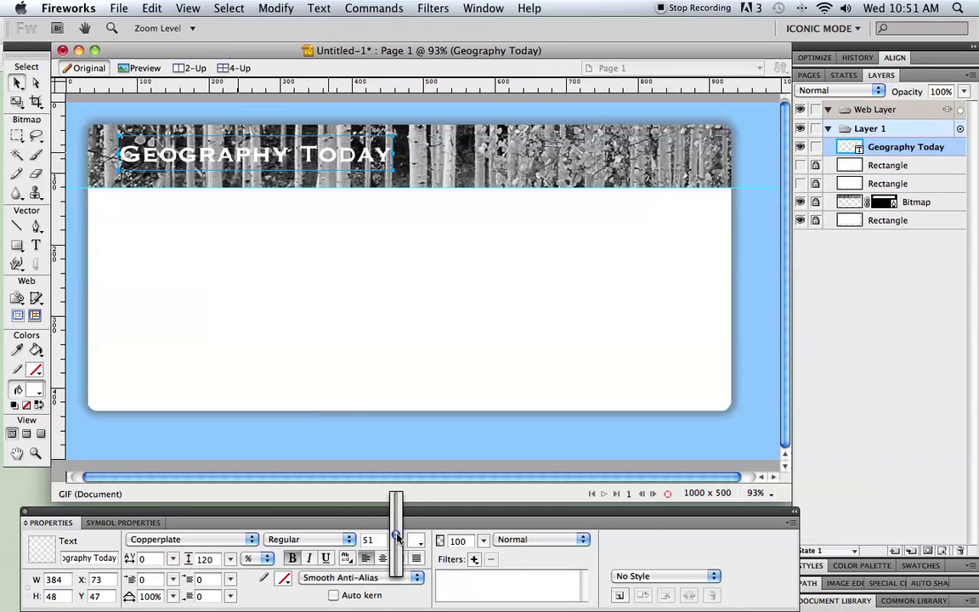
{"action": "left_click_drag", "start_coordinate": [396, 537], "coordinate": [397, 539]}
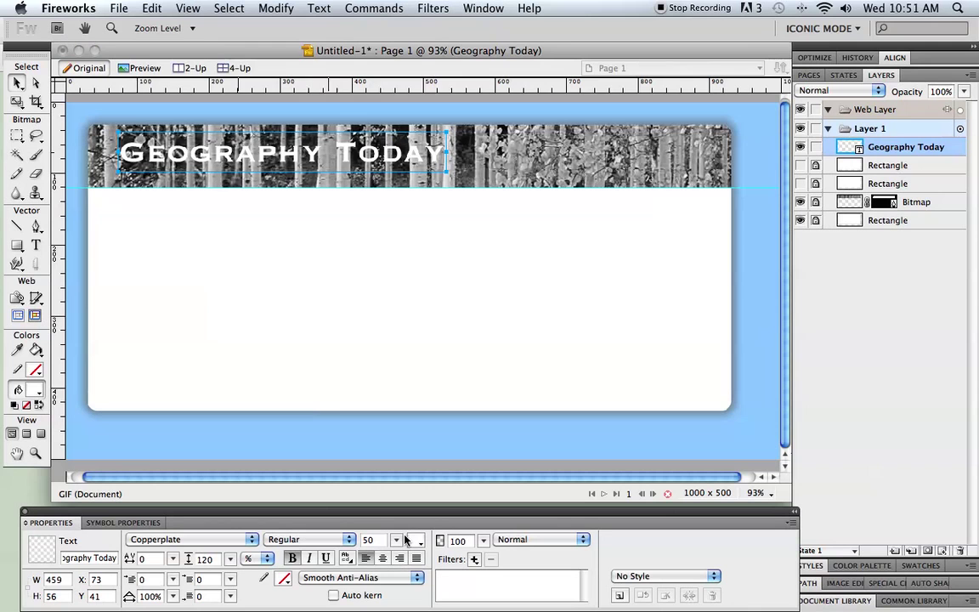
{"action": "left_click_drag", "start_coordinate": [314, 158], "coordinate": [302, 162]}
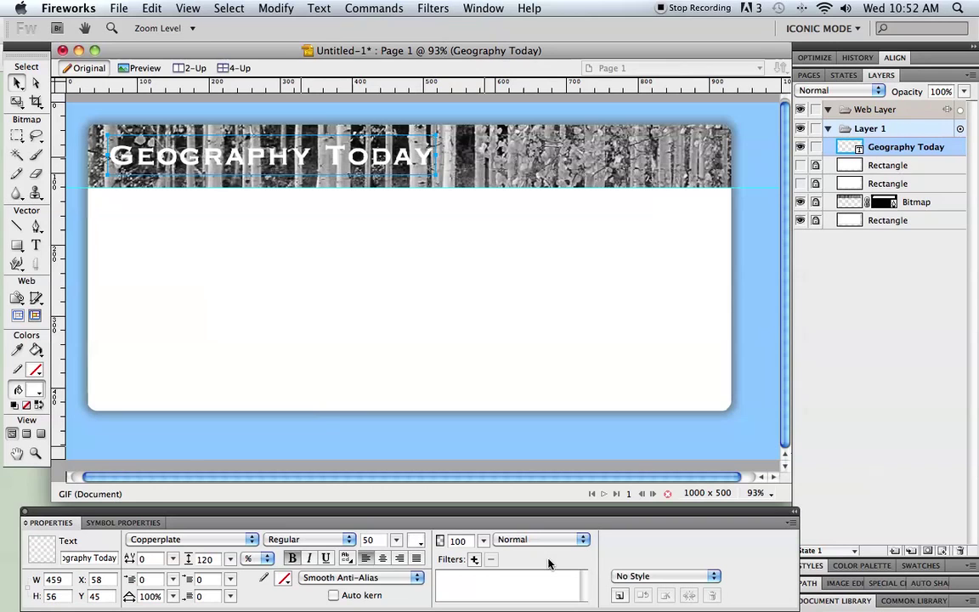
- Give the title a black stroke and a default drop shadow (distance 7, 65% opacity, softness 4)
{"action": "left_click", "coordinate": [284, 578]}
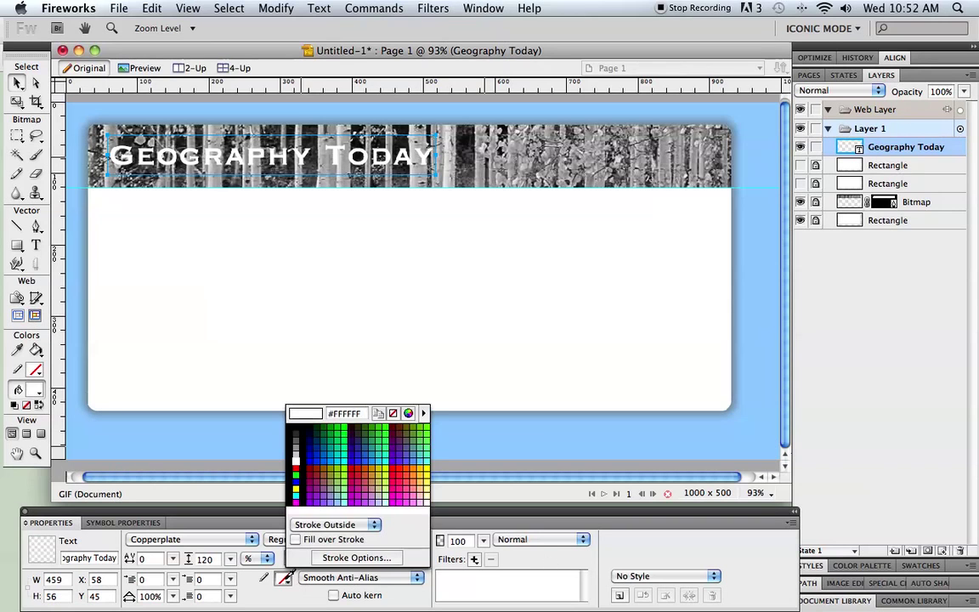
{"action": "left_click", "coordinate": [295, 495]}
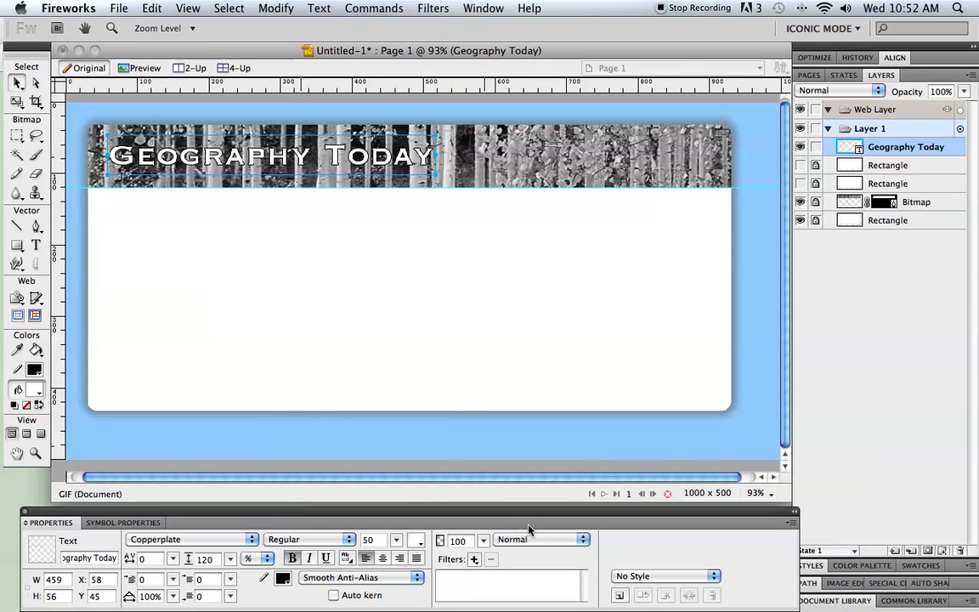
{"action": "left_click", "coordinate": [474, 558]}
{"action": "mouse_move", "coordinate": [583, 564]}
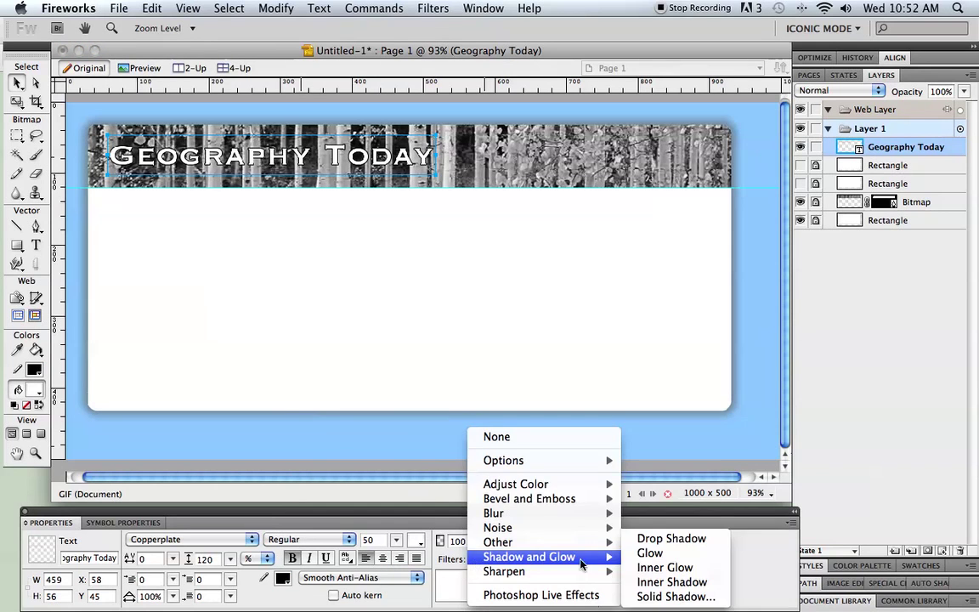
{"action": "left_click", "coordinate": [652, 539]}
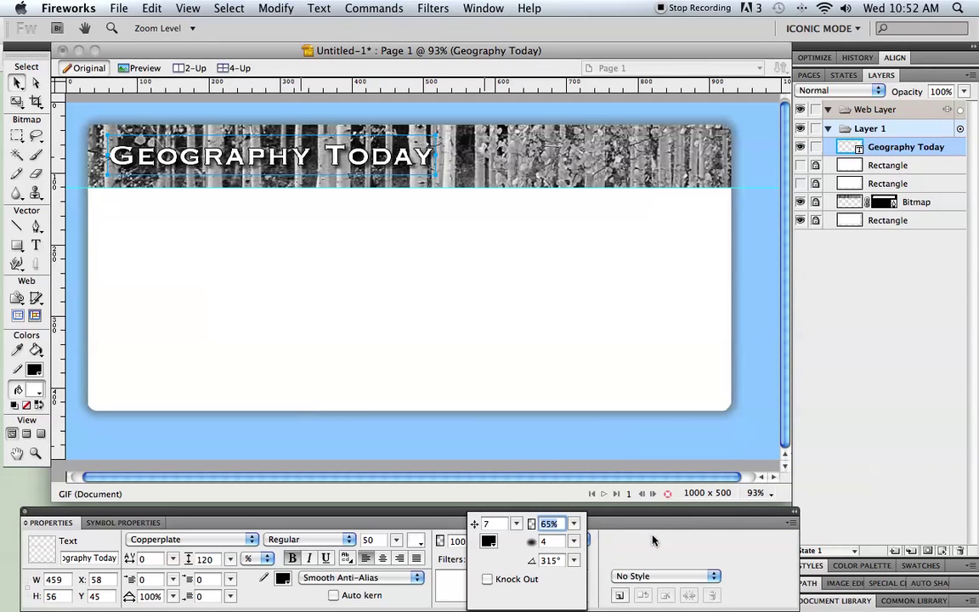
{"action": "left_click", "coordinate": [352, 378]}
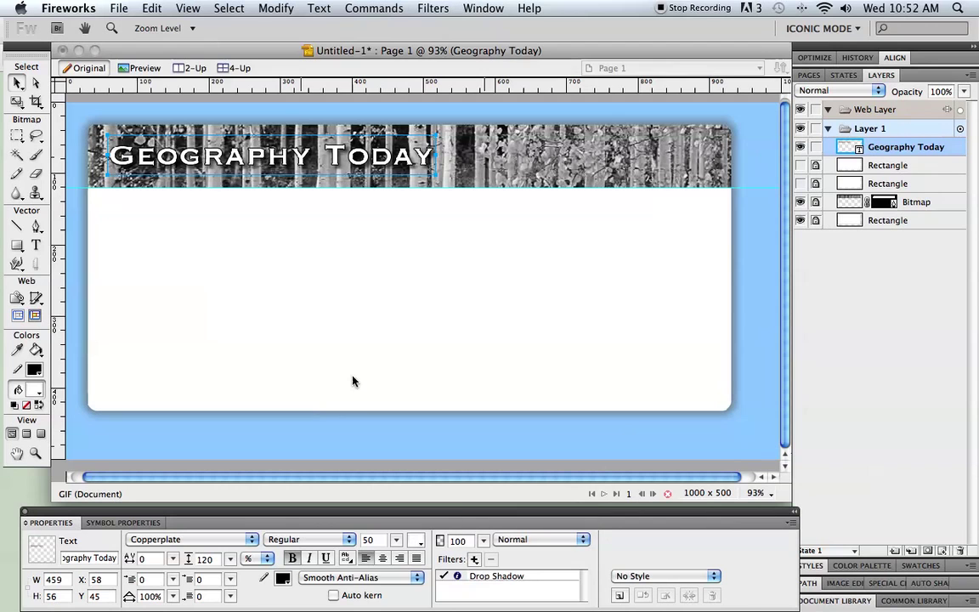
{"action": "left_click", "coordinate": [66, 96]}
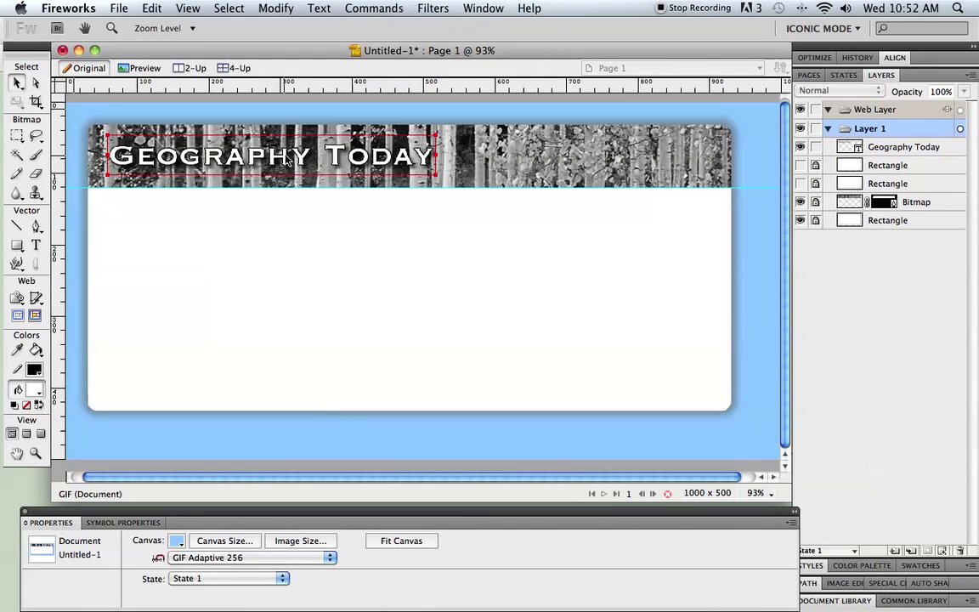
{"action": "left_click_drag", "start_coordinate": [285, 159], "coordinate": [286, 157]}
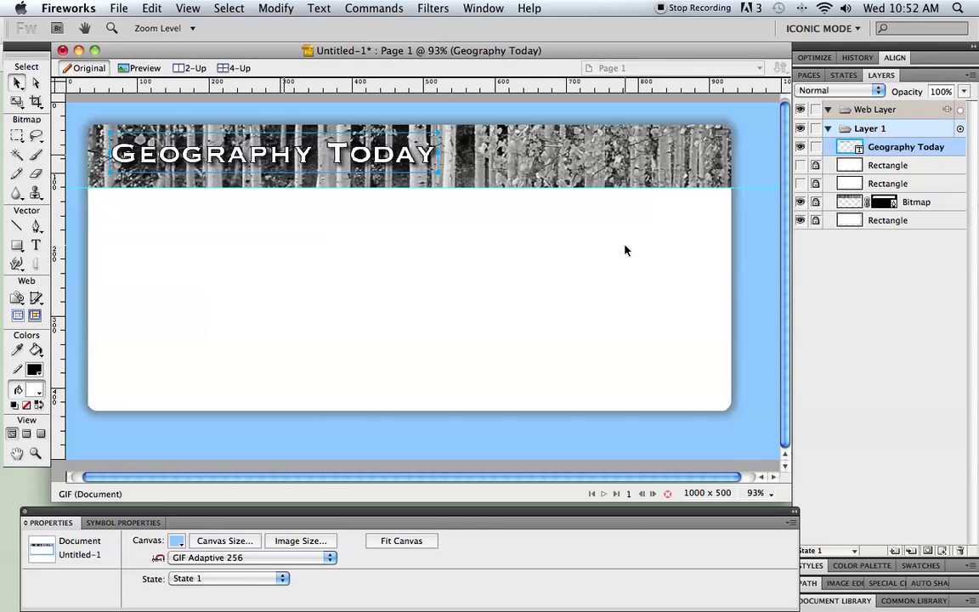
- Move the Geography Today layer below both rectangles, just above Bitmap, and lock it
{"action": "left_click", "coordinate": [893, 148]}
{"action": "left_click_drag", "start_coordinate": [892, 149], "coordinate": [892, 192]}
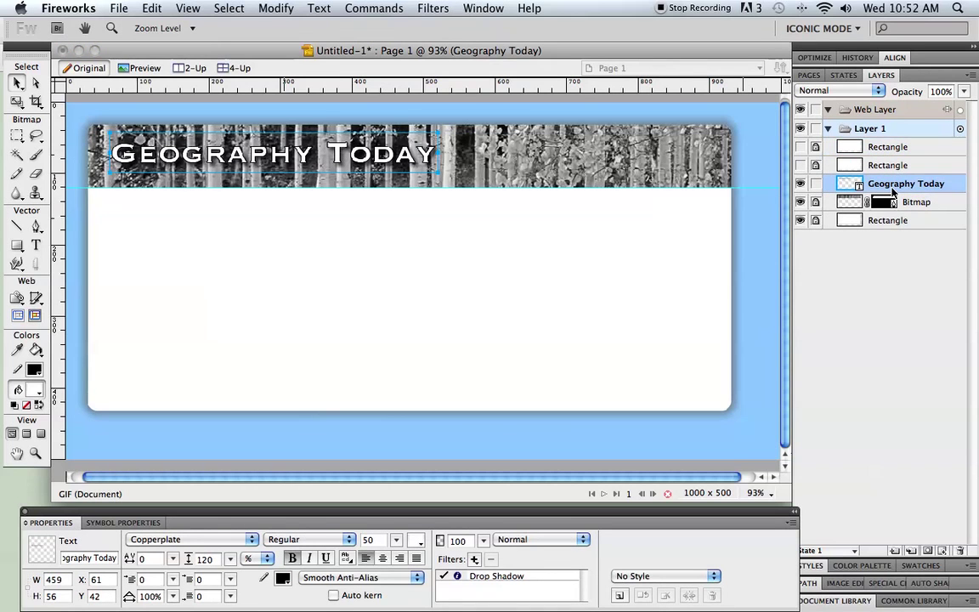
{"action": "left_click", "coordinate": [815, 185]}
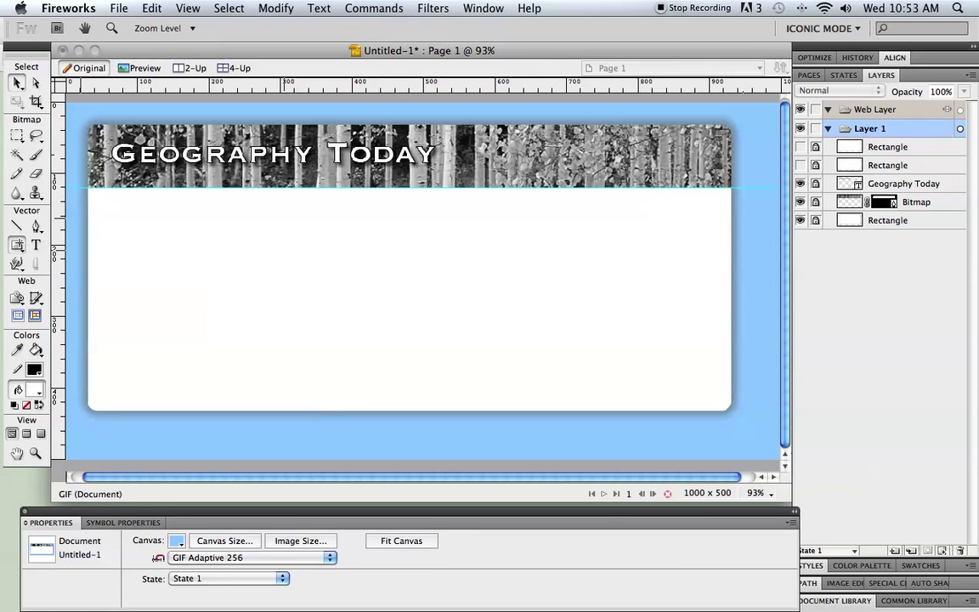
- Draw a thin rectangle along the banner's bottom edge and round its corners slightly
{"action": "left_click", "coordinate": [17, 244]}
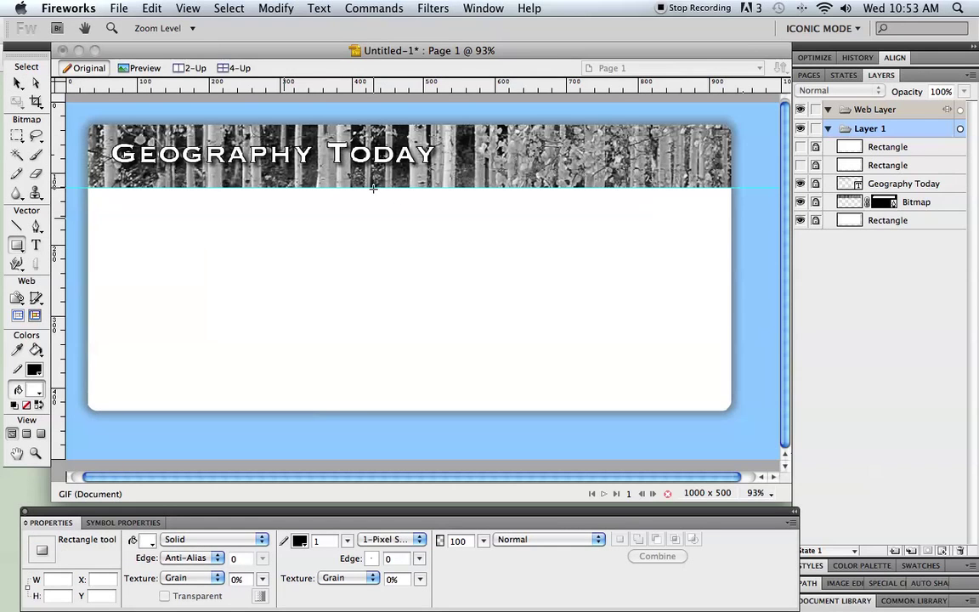
{"action": "left_click_drag", "start_coordinate": [352, 177], "coordinate": [715, 199]}
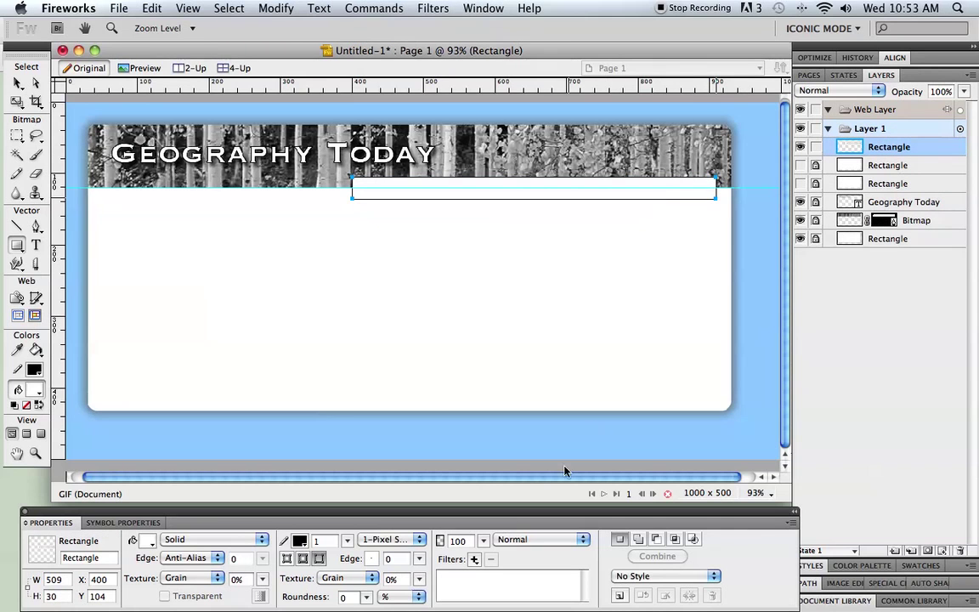
{"action": "left_click_drag", "start_coordinate": [366, 597], "coordinate": [367, 592]}
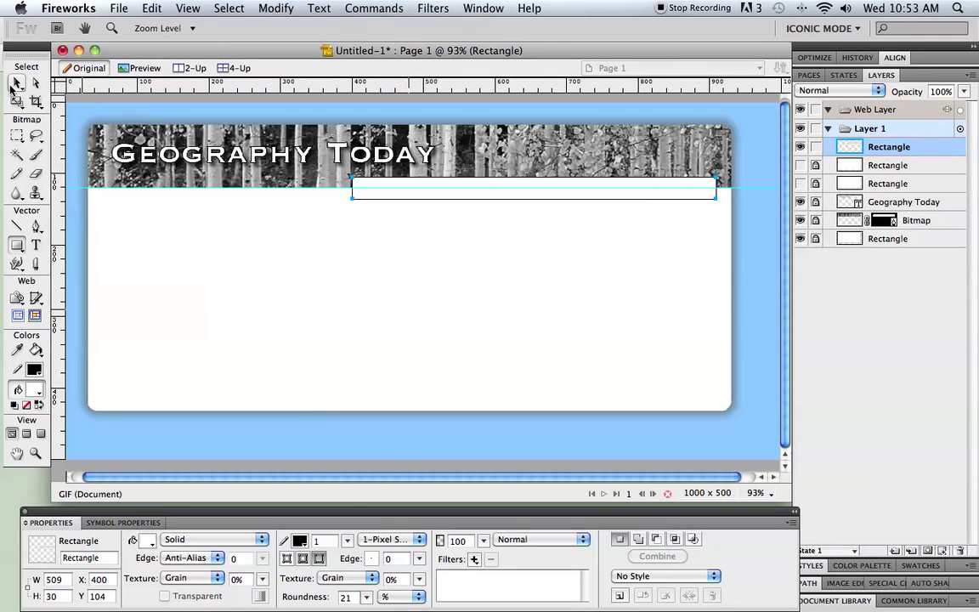
- Reselect the thin bar and raise its corner roundness to 37
{"action": "left_click", "coordinate": [16, 83]}
{"action": "left_click", "coordinate": [306, 257]}
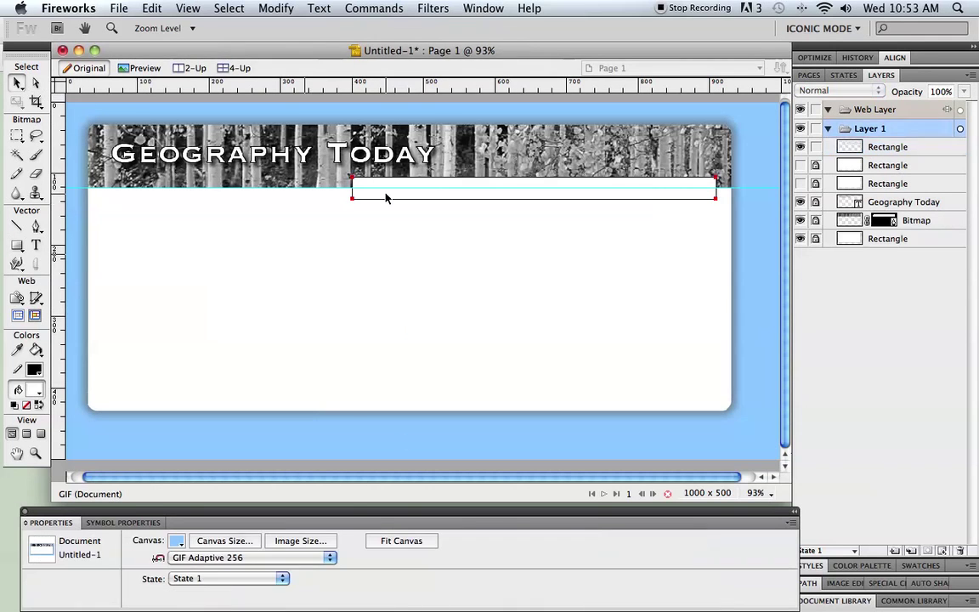
{"action": "left_click", "coordinate": [385, 197]}
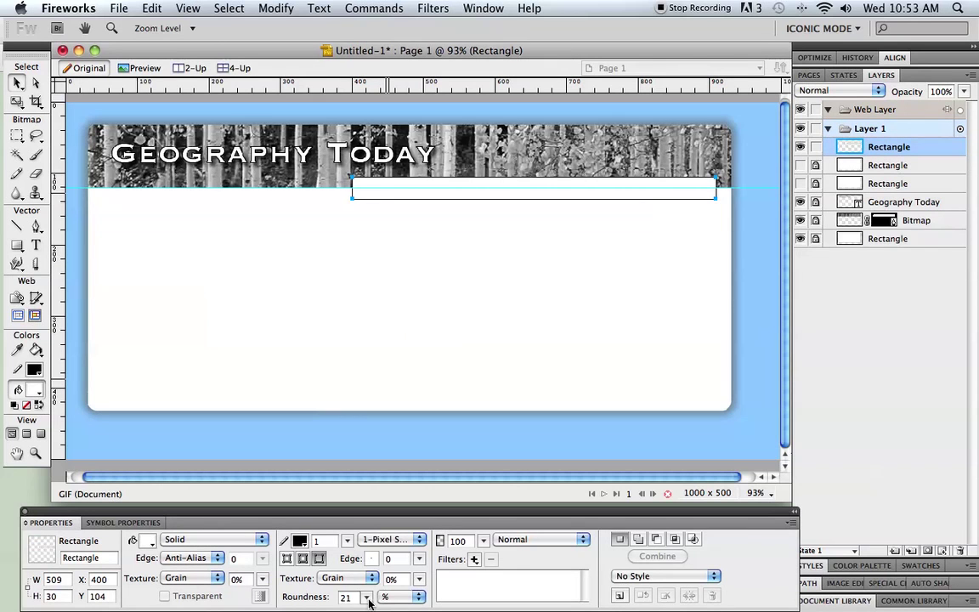
{"action": "left_click_drag", "start_coordinate": [367, 599], "coordinate": [366, 580]}
{"action": "left_click", "coordinate": [394, 305]}
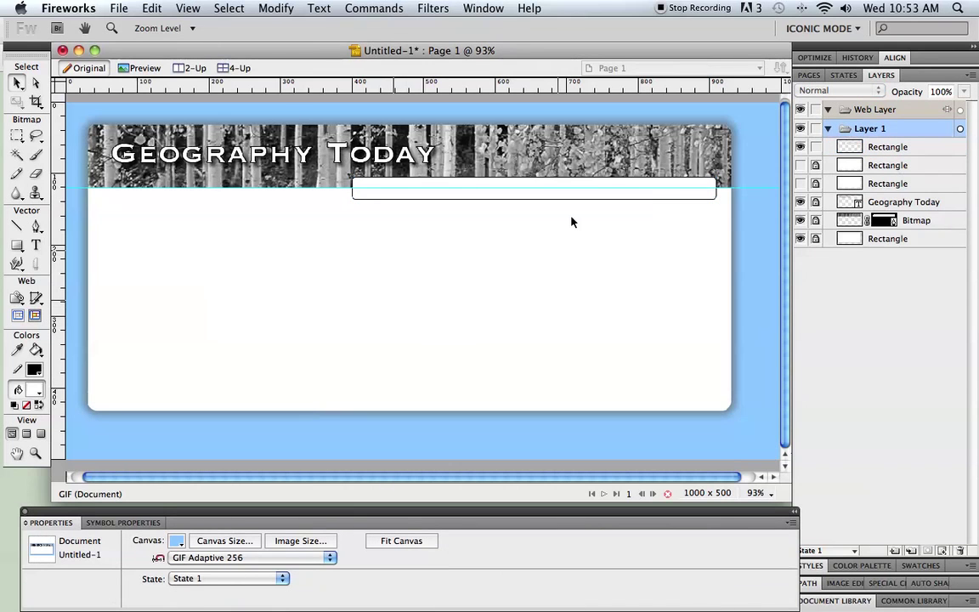
- Change the nav bar's fill from white to dark grey #636363
{"action": "left_click", "coordinate": [542, 189]}
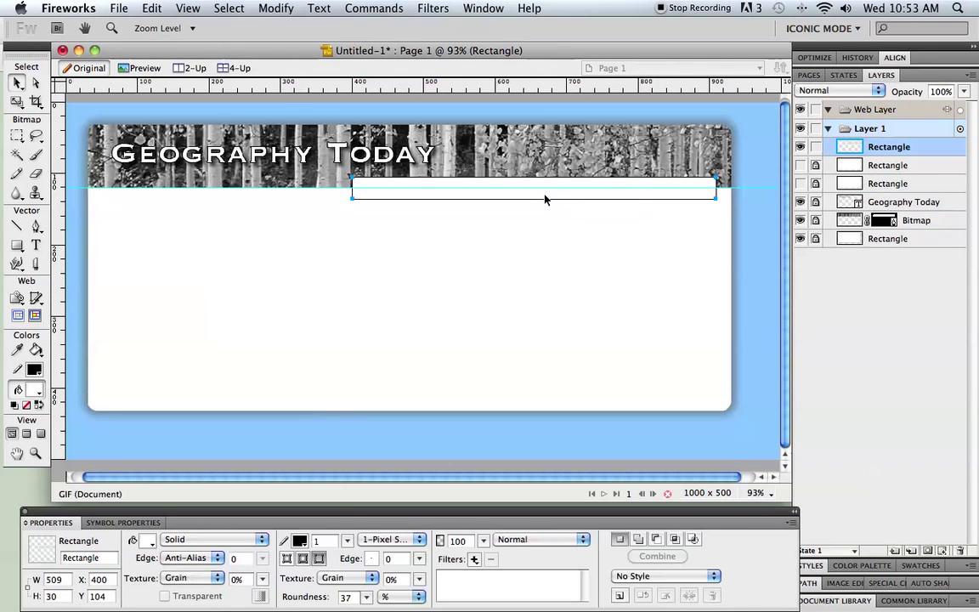
{"action": "left_click", "coordinate": [146, 540]}
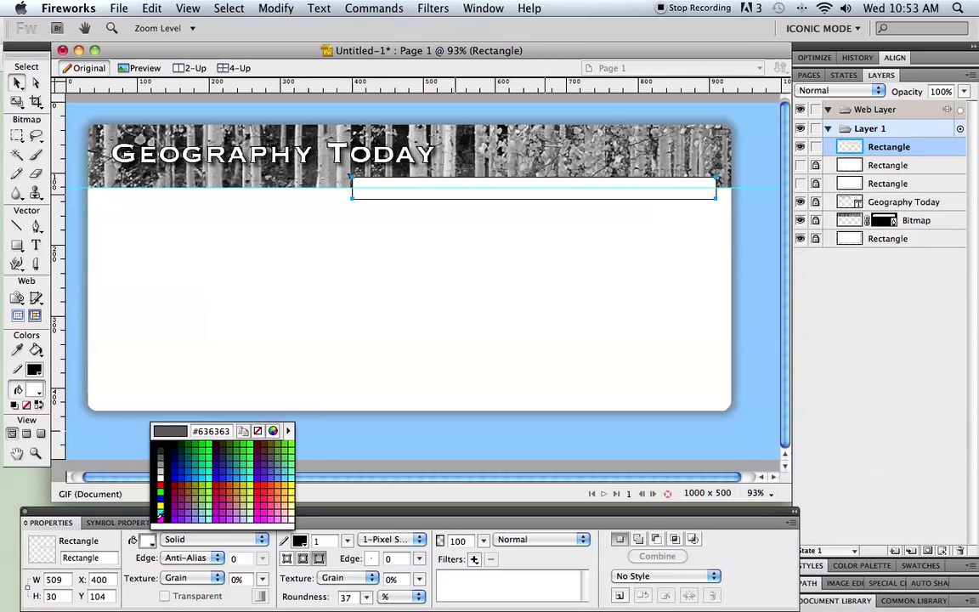
{"action": "left_click", "coordinate": [162, 457]}
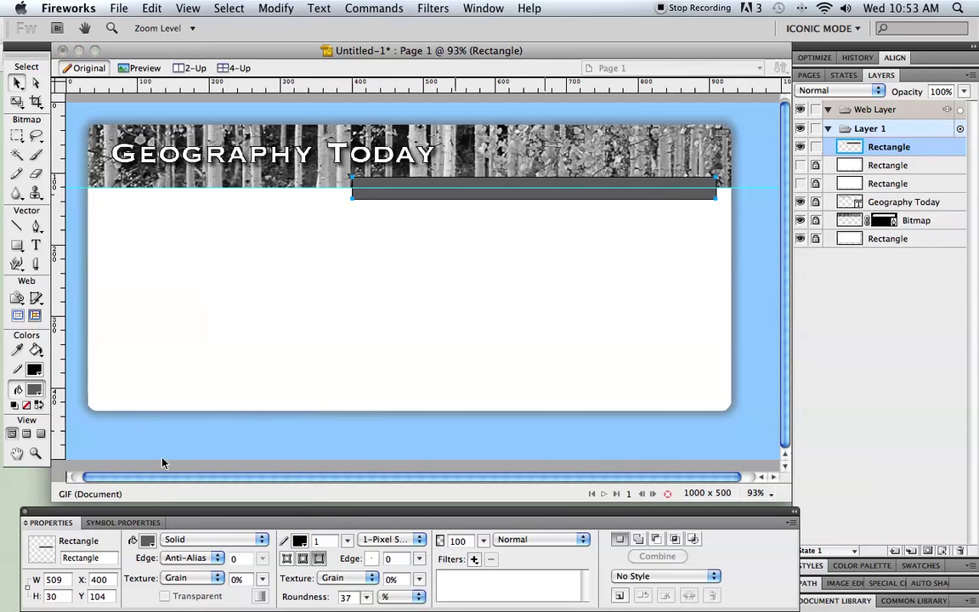
{"action": "left_click", "coordinate": [428, 383]}
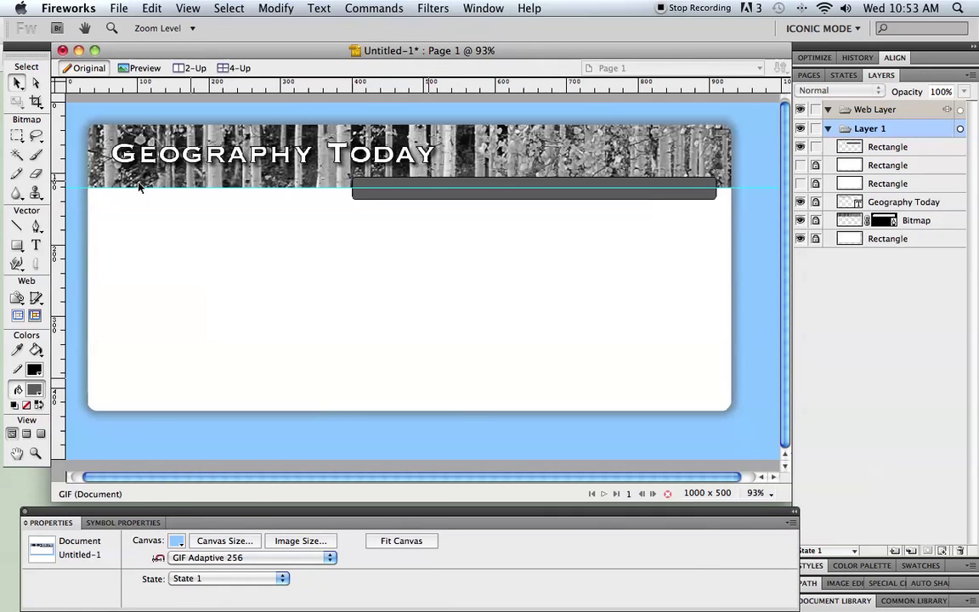
- Remove the horizontal guide and add a 17-pt white 'Home' label at the bar's left end
{"action": "left_click_drag", "start_coordinate": [84, 189], "coordinate": [84, 100]}
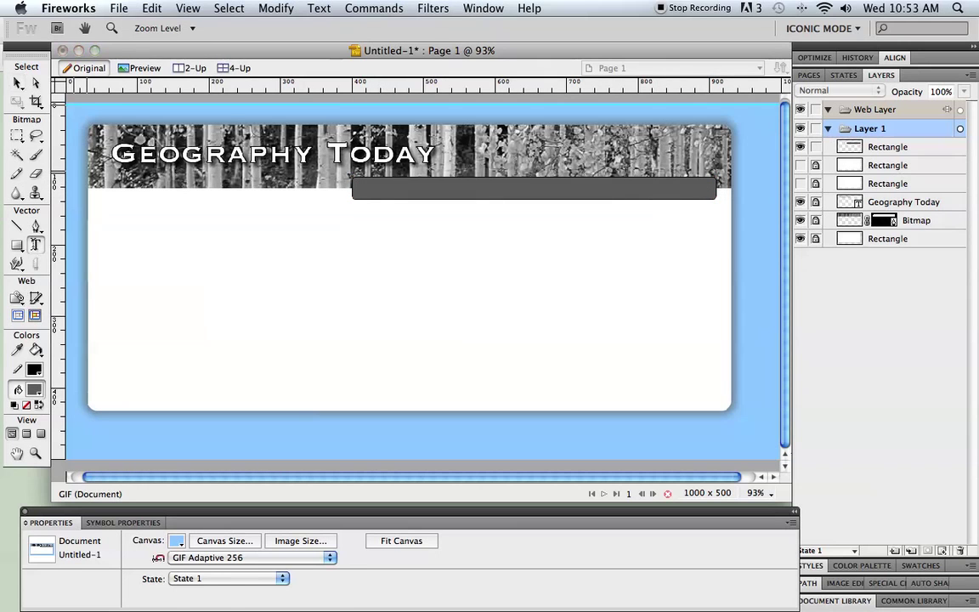
{"action": "left_click", "coordinate": [36, 245]}
{"action": "left_click_drag", "start_coordinate": [396, 540], "coordinate": [397, 566]}
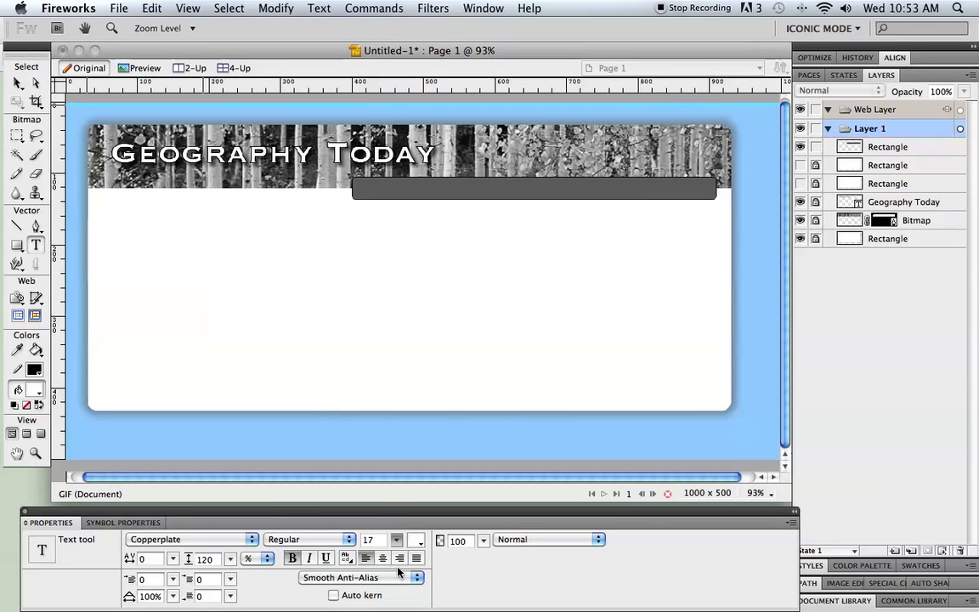
{"action": "left_click", "coordinate": [373, 183]}
{"action": "type", "text": "Home"}
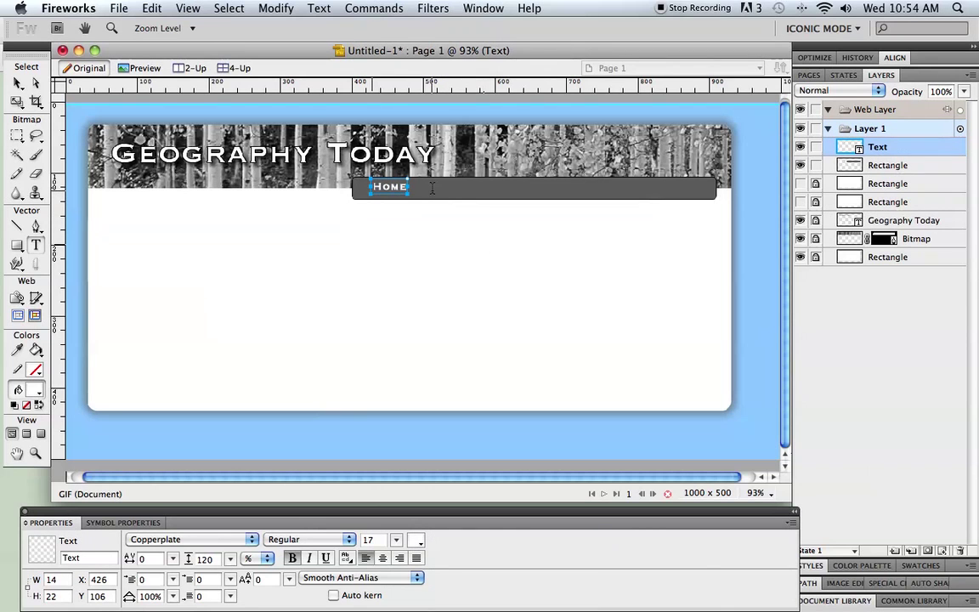
{"action": "key", "text": "Escape"}
- Add the 'Assignments' and 'Calendar' labels to the right of Home
{"action": "left_click", "coordinate": [36, 245]}
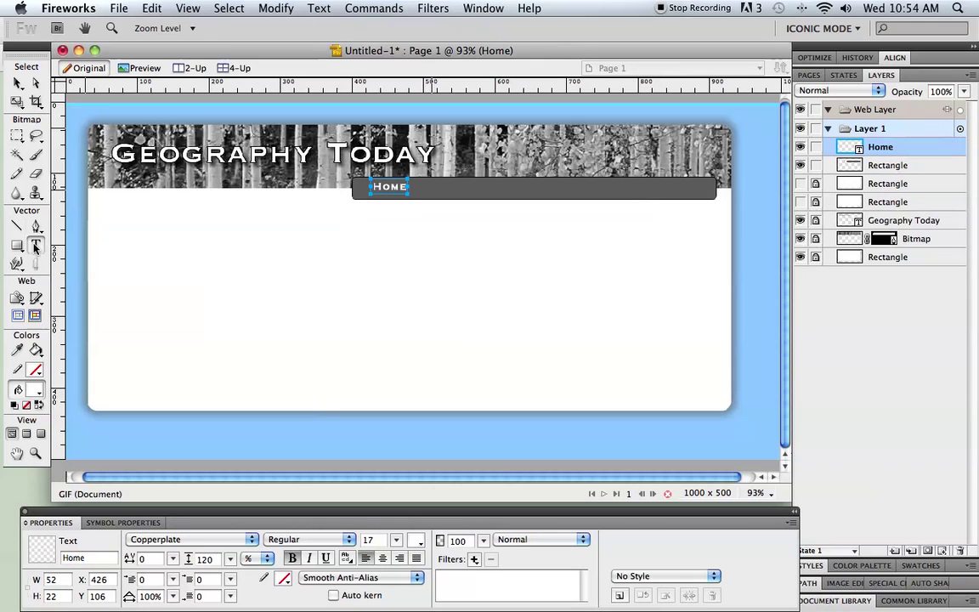
{"action": "left_click", "coordinate": [431, 187]}
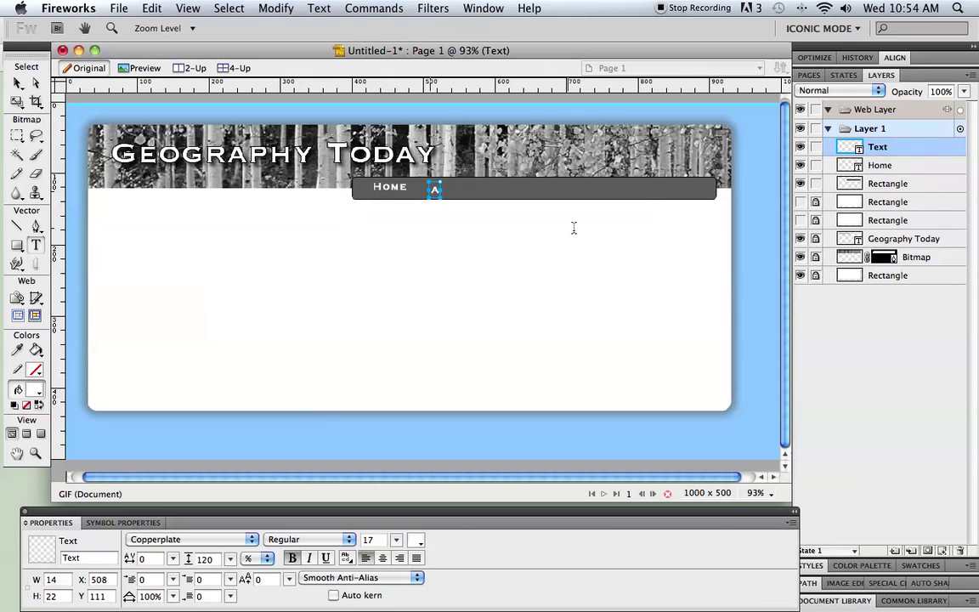
{"action": "type", "text": "ssignments"}
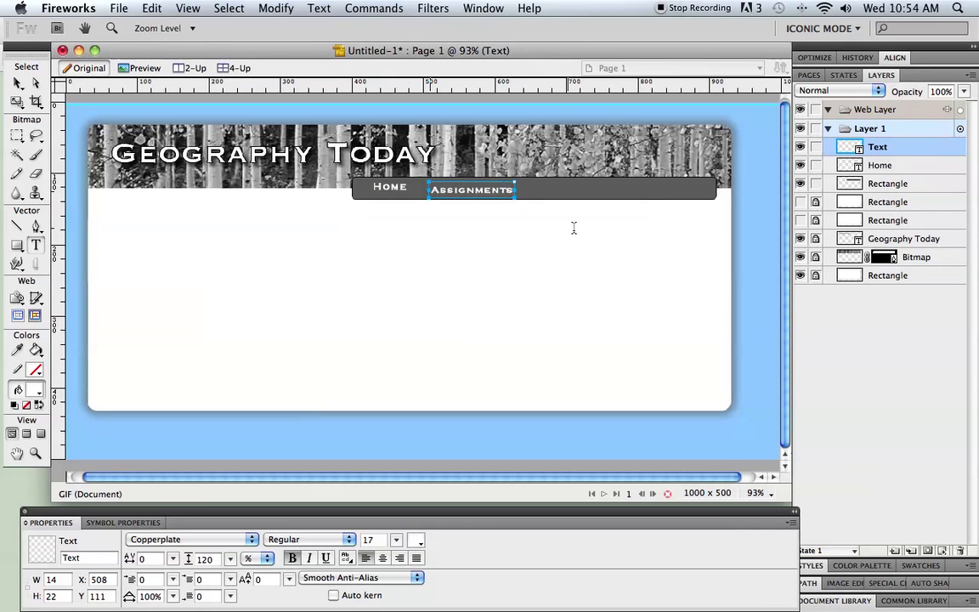
{"action": "left_click", "coordinate": [546, 190]}
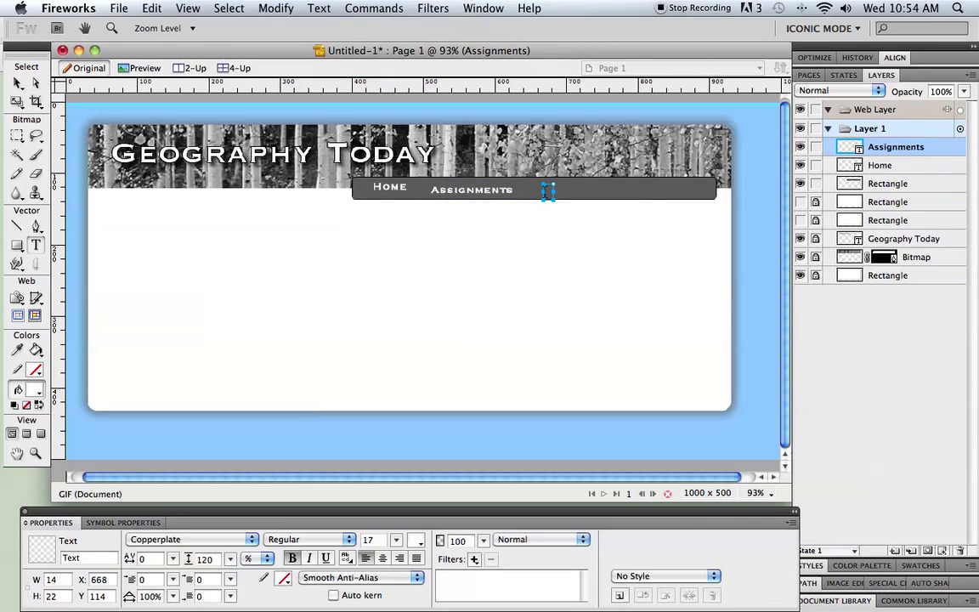
{"action": "type", "text": "Ca"}
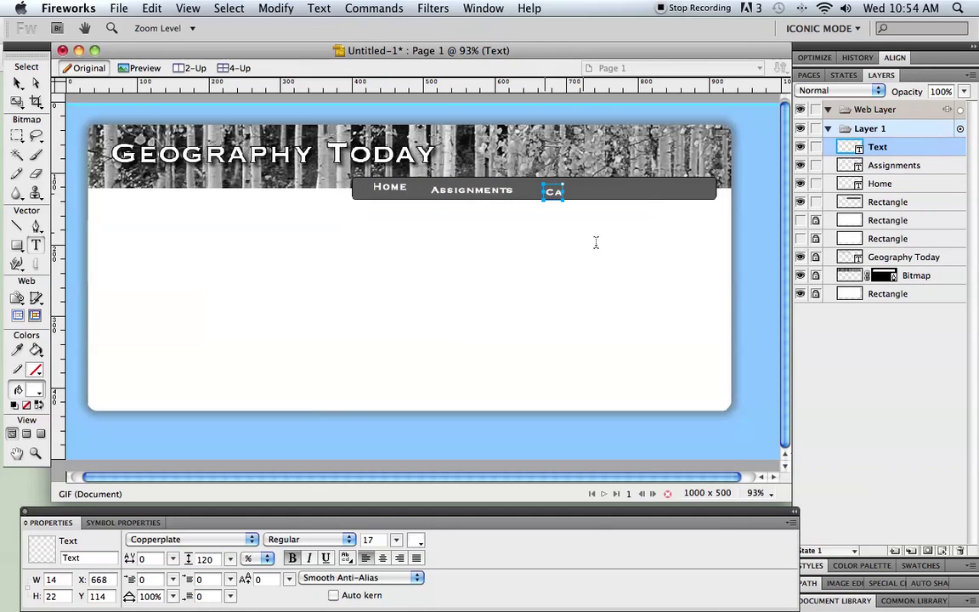
{"action": "type", "text": "lendar"}
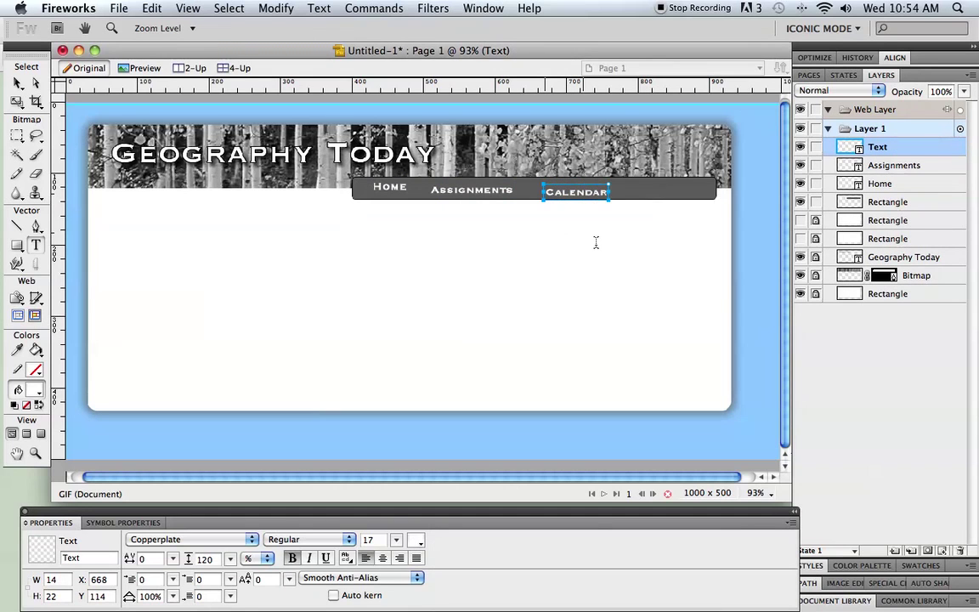
- Add the 'Links' and 'Contact' labels, then start an 'About' label between Calendar and Links
{"action": "left_click", "coordinate": [637, 189]}
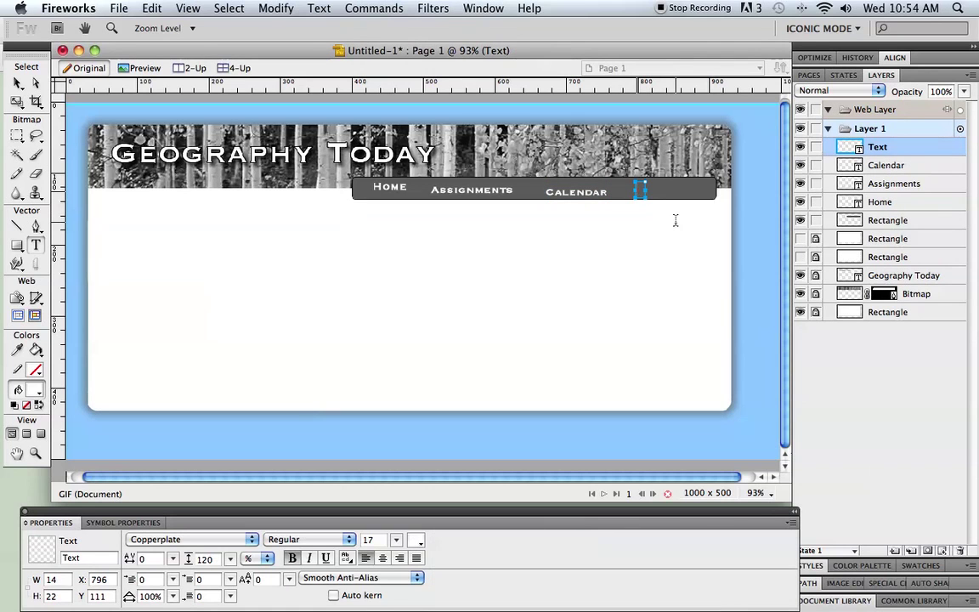
{"action": "type", "text": "Links"}
{"action": "key", "text": "Escape"}
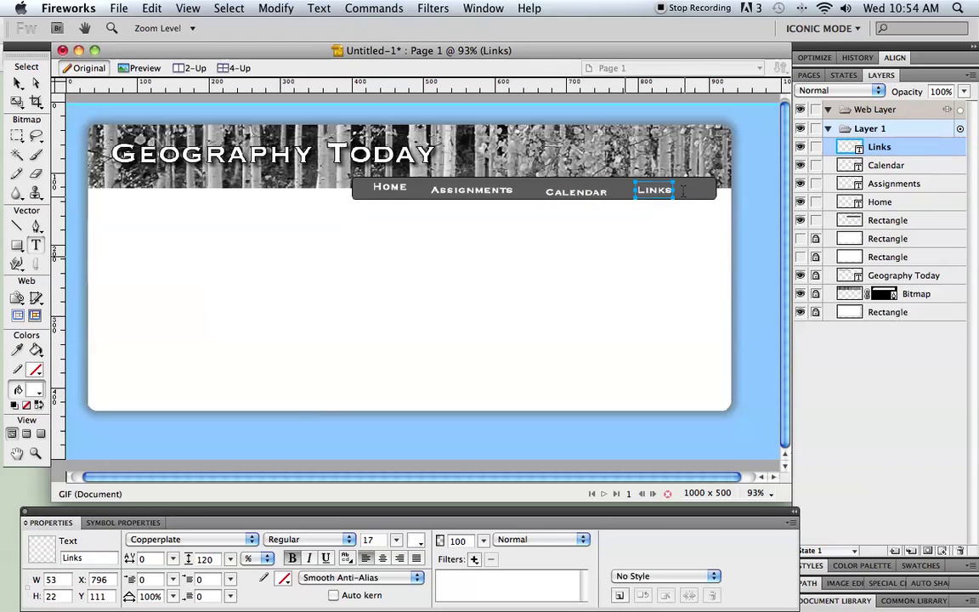
{"action": "left_click", "coordinate": [686, 188]}
{"action": "type", "text": "Con"}
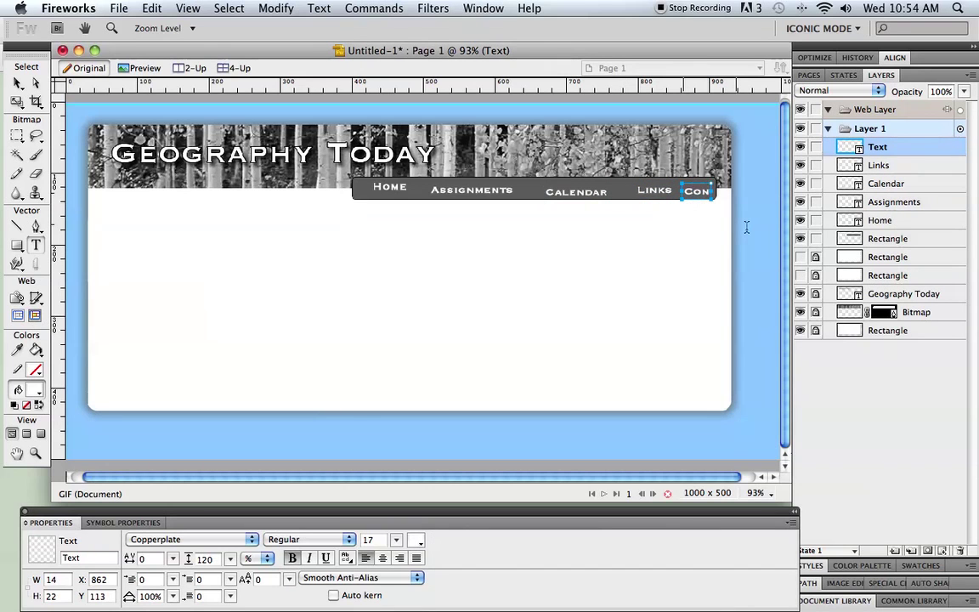
{"action": "type", "text": "tact"}
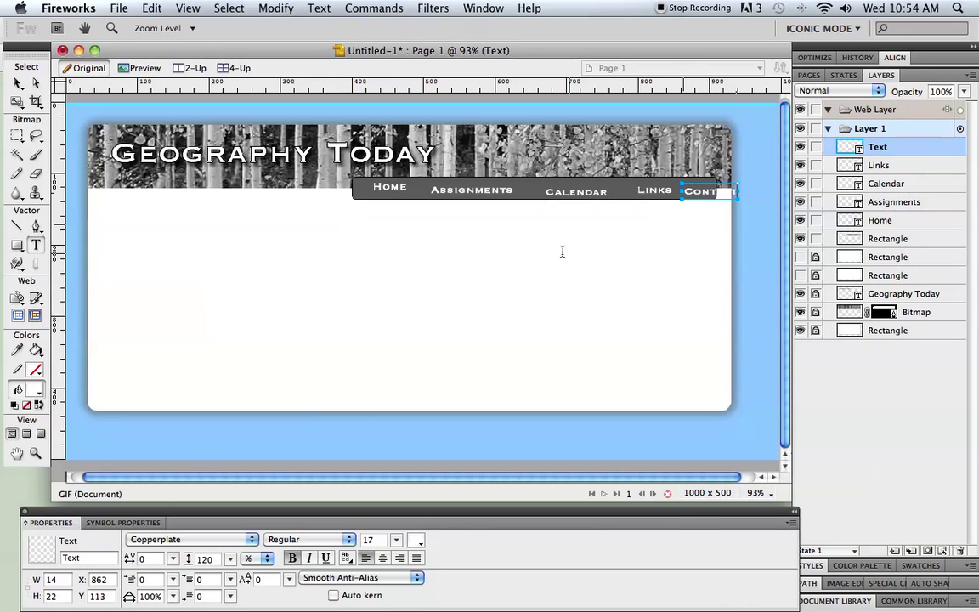
{"action": "key", "text": "Escape"}
{"action": "left_click", "coordinate": [618, 185]}
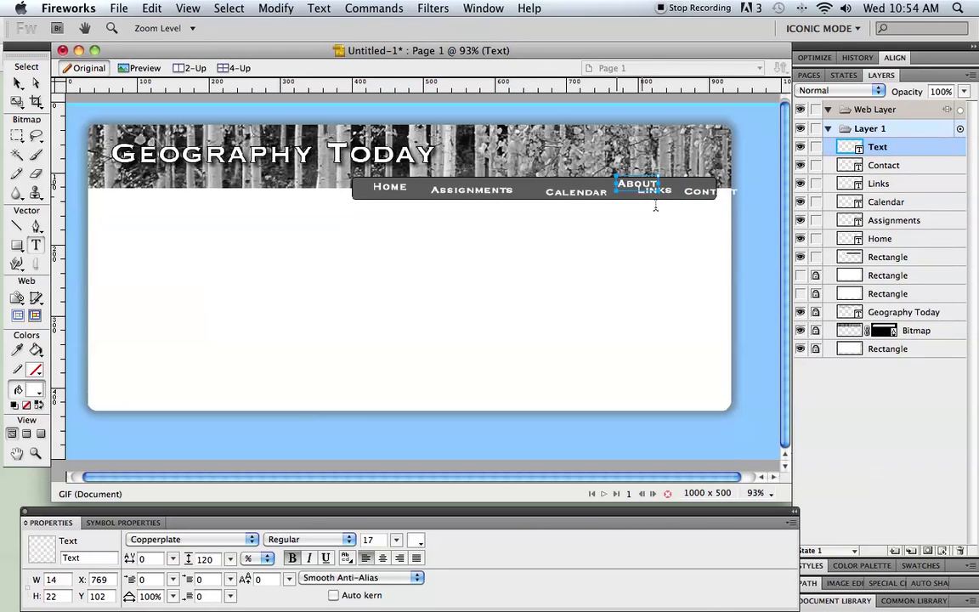
- Finish the About label and rearrange Home, Calendar and About along the bar
{"action": "key", "text": "Escape"}
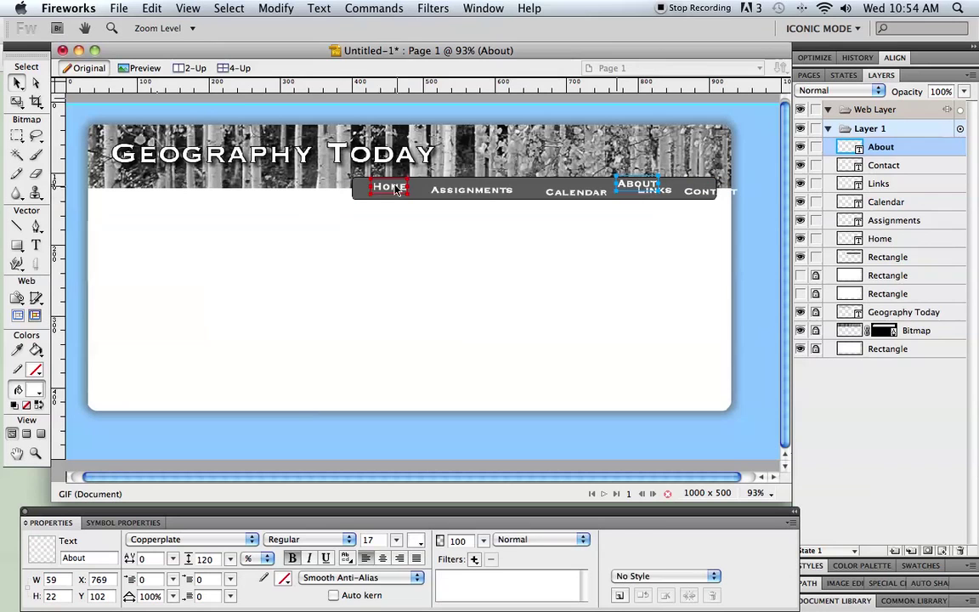
{"action": "left_click_drag", "start_coordinate": [395, 190], "coordinate": [475, 191]}
{"action": "left_click", "coordinate": [434, 190]}
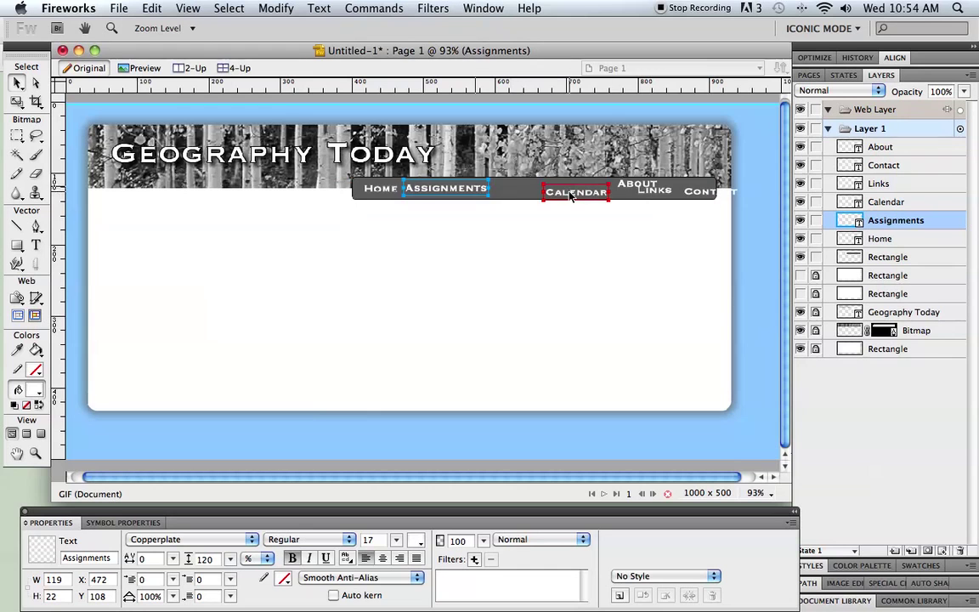
{"action": "left_click_drag", "start_coordinate": [571, 195], "coordinate": [523, 194]}
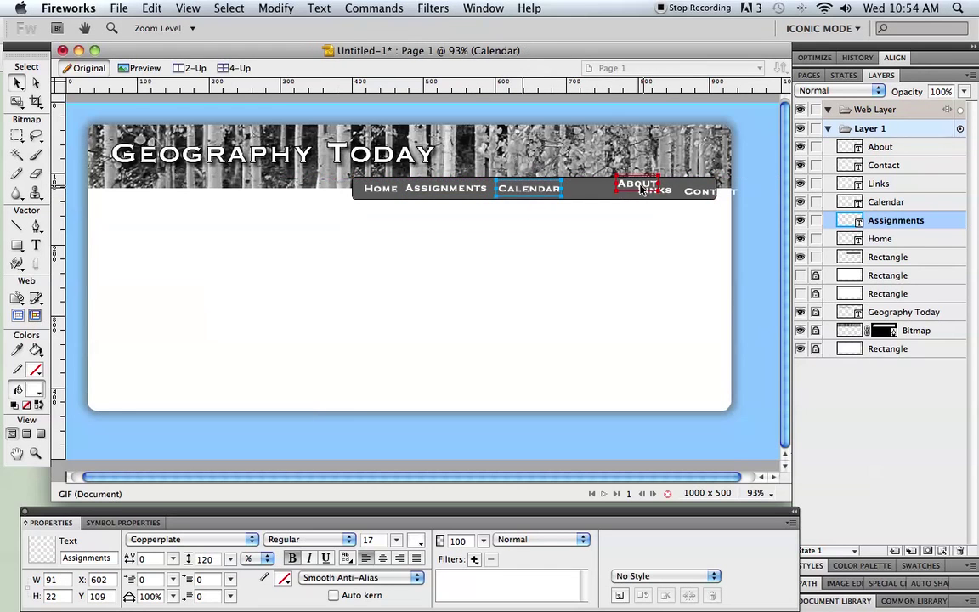
{"action": "left_click_drag", "start_coordinate": [665, 189], "coordinate": [694, 191]}
- Set all six navigation labels to 14 pt
{"action": "left_click", "coordinate": [878, 148]}
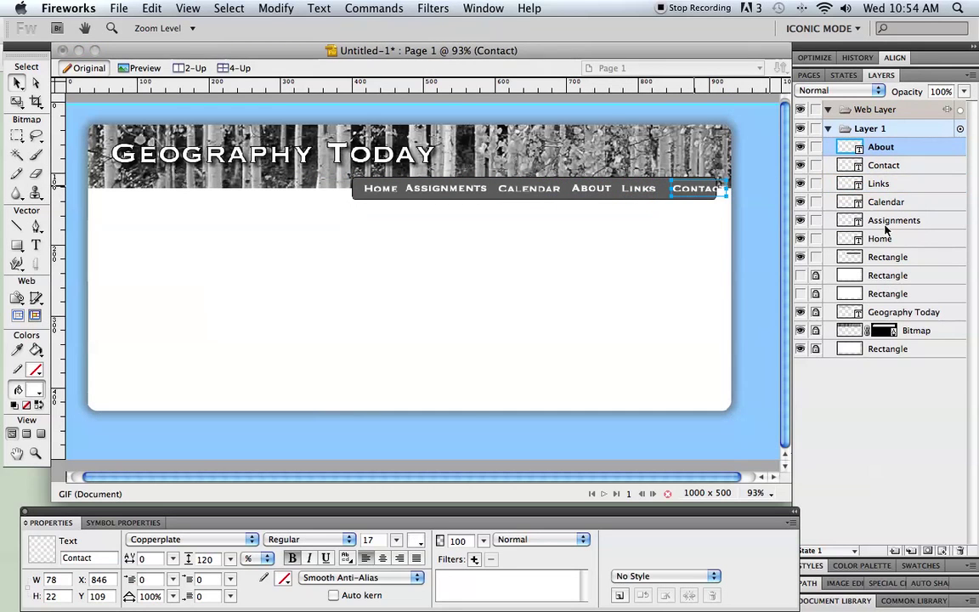
{"action": "left_click", "coordinate": [882, 242], "text": "shift"}
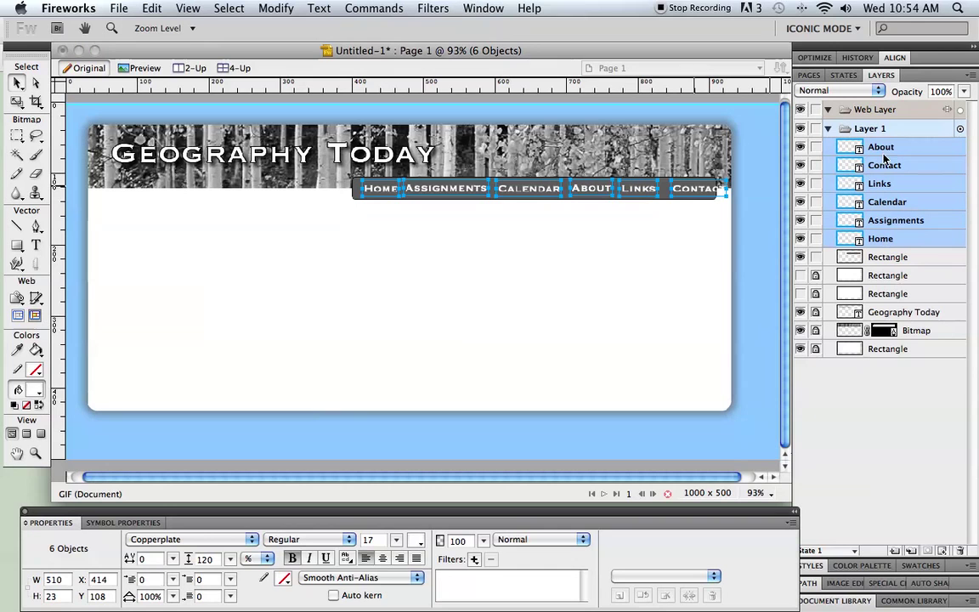
{"action": "left_click", "coordinate": [367, 539]}
{"action": "type", "text": "1"}
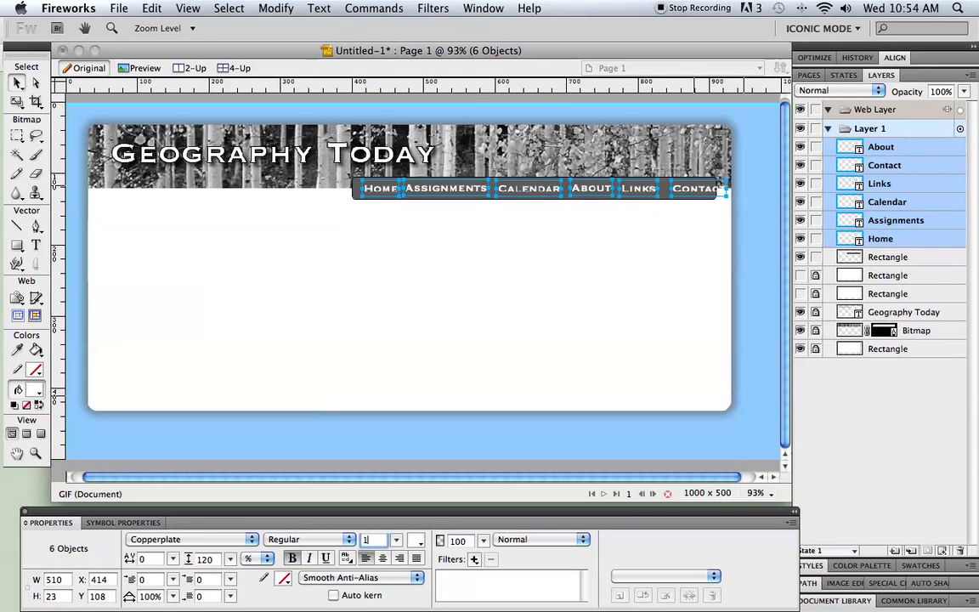
{"action": "key", "text": "Return"}
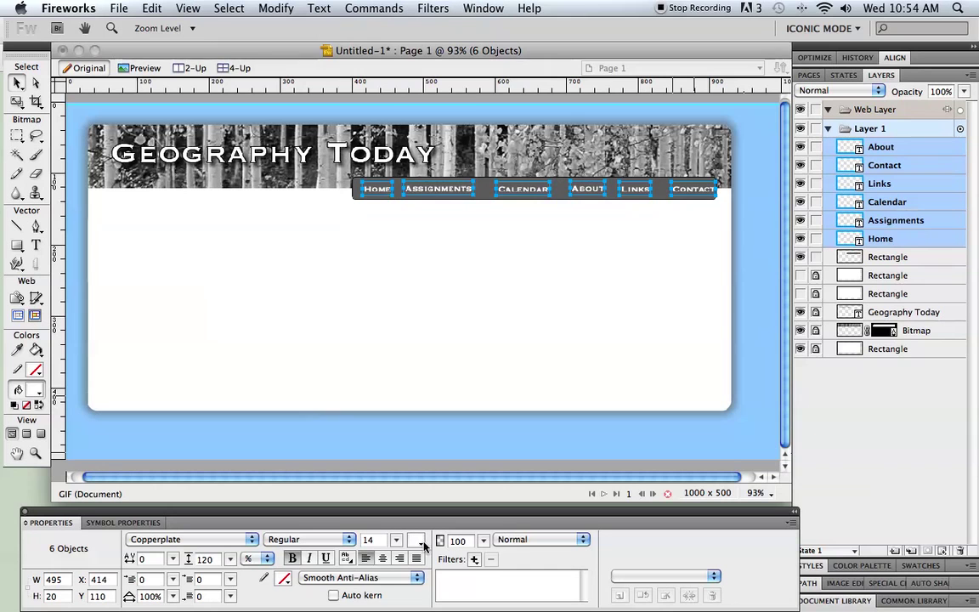
- Set the grey nav bar's height to 20 px and nudge it down to Y 106
{"action": "left_click", "coordinate": [669, 296]}
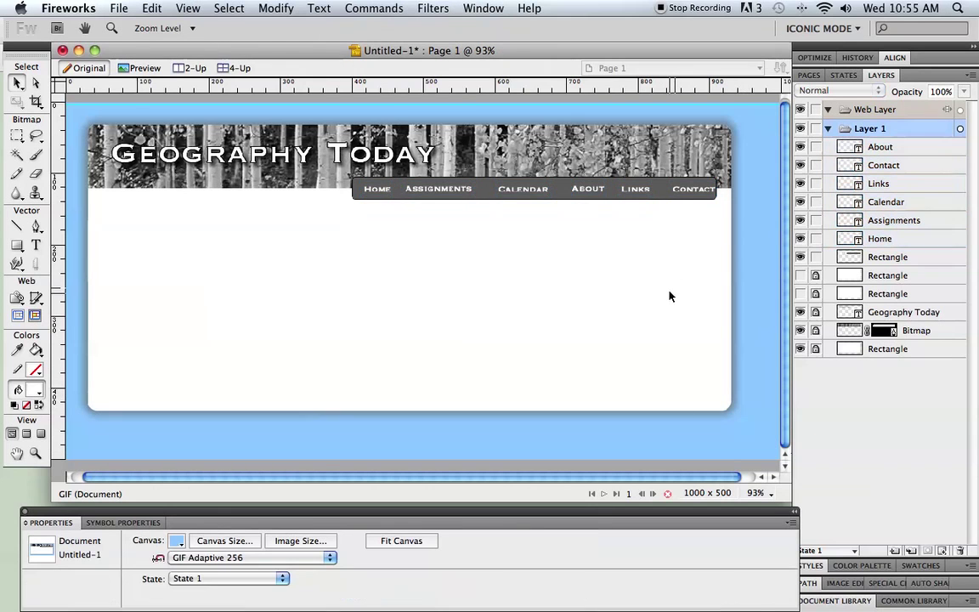
{"action": "left_click", "coordinate": [546, 201]}
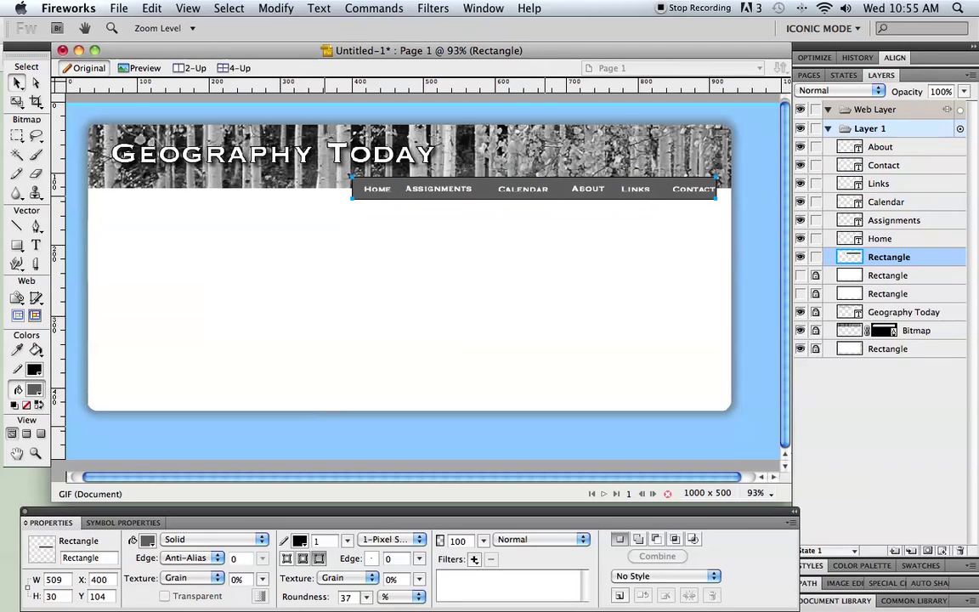
{"action": "left_click", "coordinate": [57, 595]}
{"action": "key", "text": "Return"}
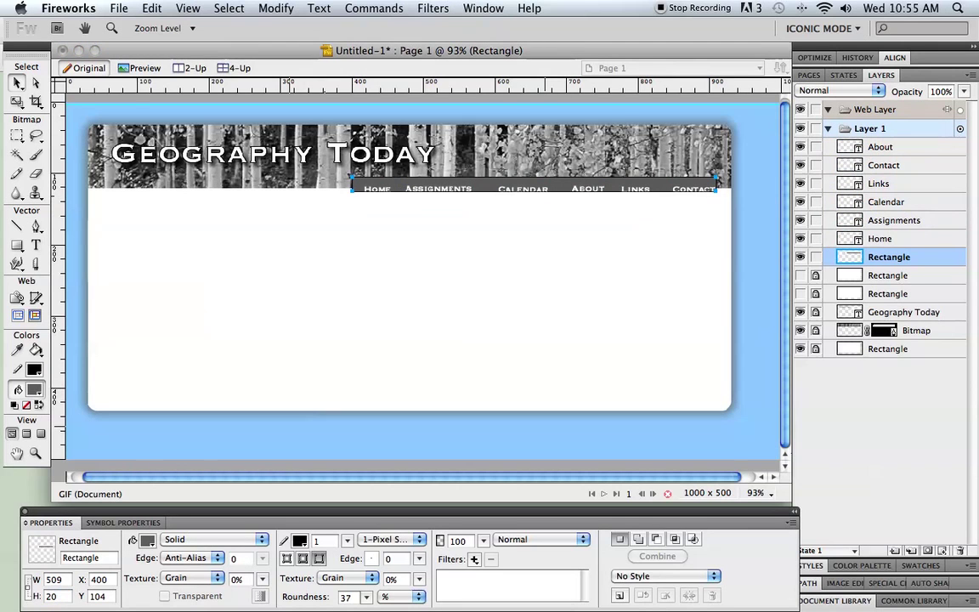
{"action": "key", "text": "Down"}
{"action": "key", "text": "Down"}
{"action": "key", "text": "Down"}
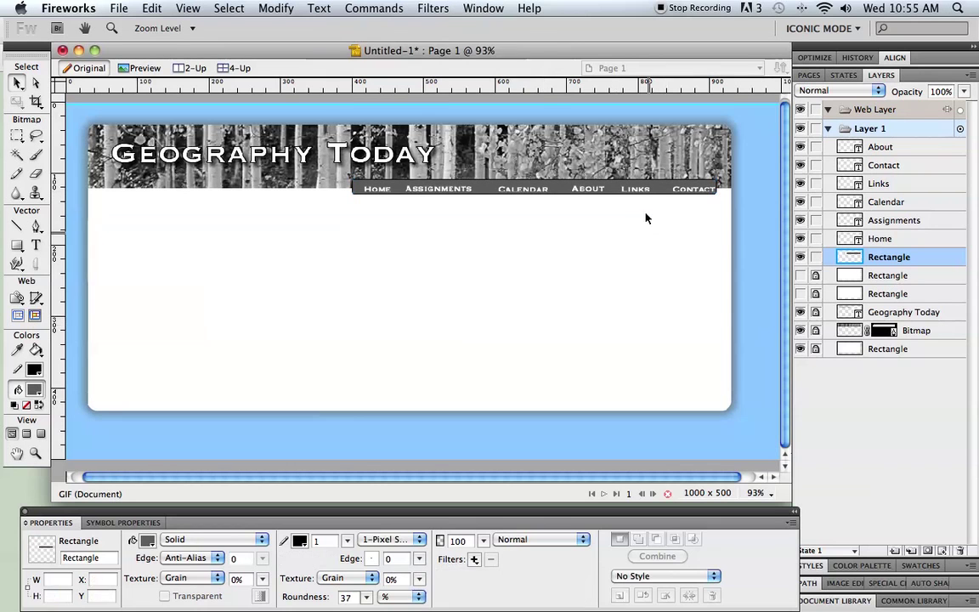
- Lock the nav bar rectangle's layer and clear the selection
{"action": "left_click", "coordinate": [879, 183]}
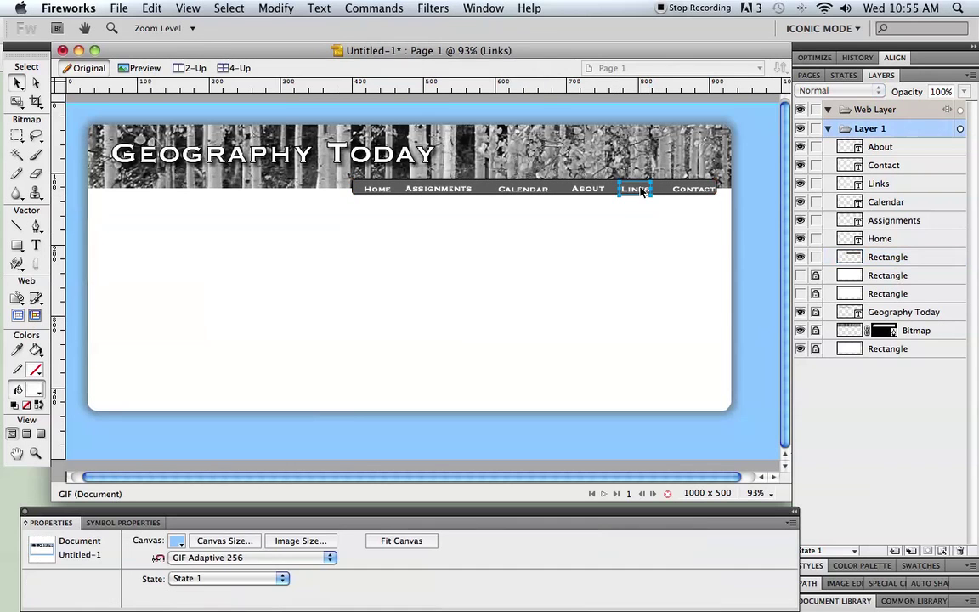
{"action": "left_click", "coordinate": [816, 258]}
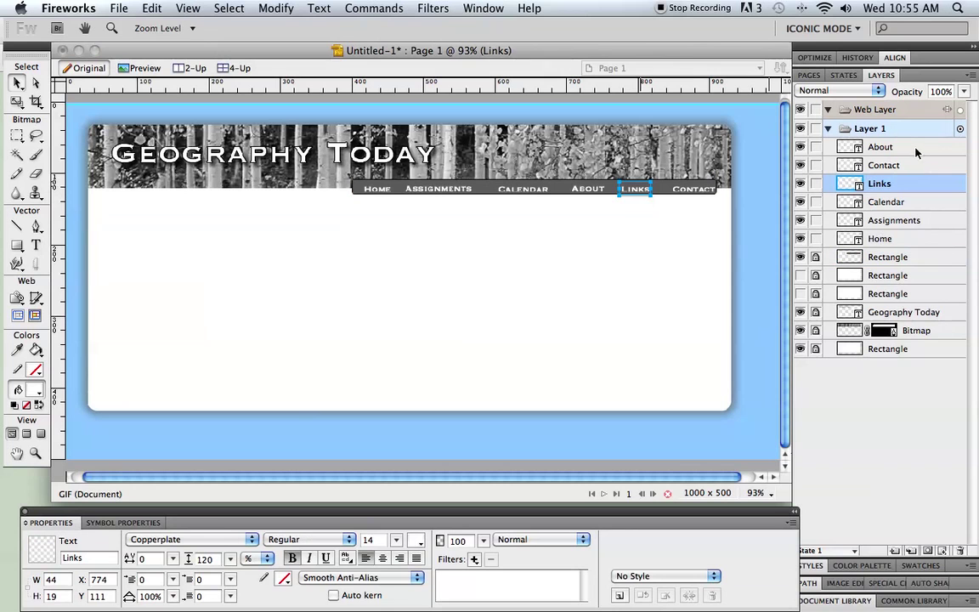
{"action": "left_click", "coordinate": [883, 147]}
{"action": "left_click", "coordinate": [337, 174]}
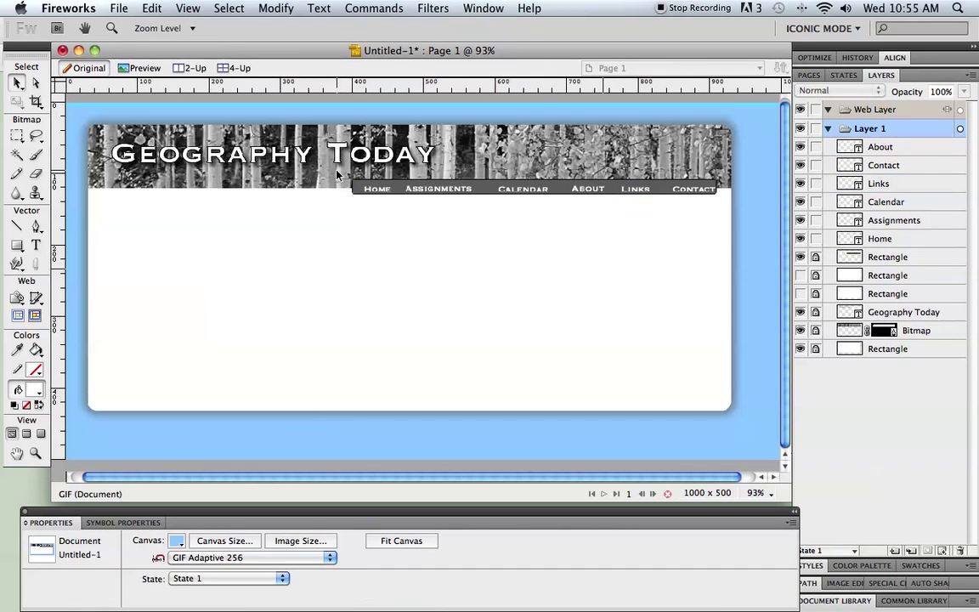
- Align the six navigation links along their top edges
{"action": "left_click_drag", "start_coordinate": [303, 152], "coordinate": [739, 214]}
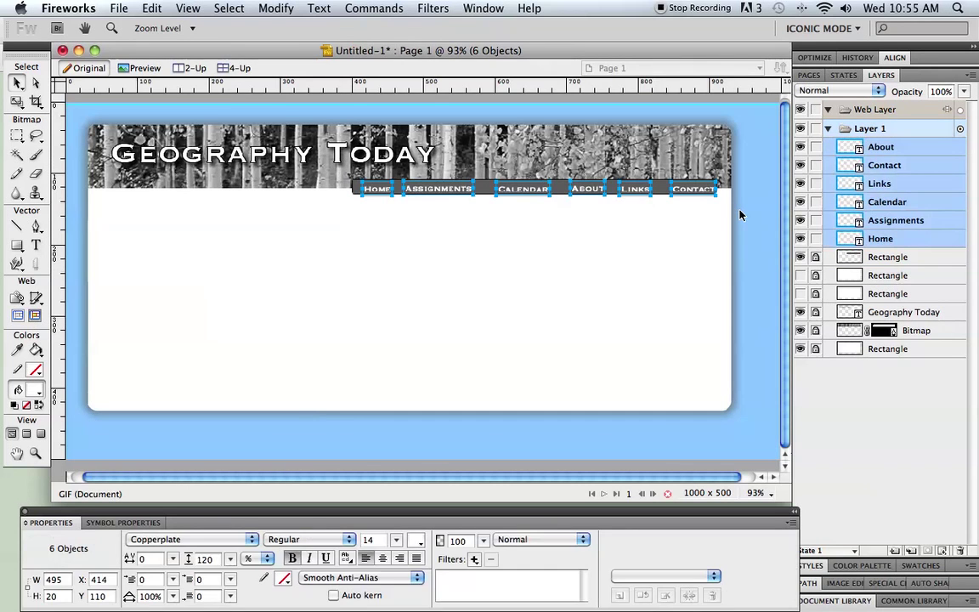
{"action": "left_click", "coordinate": [272, 9]}
{"action": "mouse_move", "coordinate": [312, 237]}
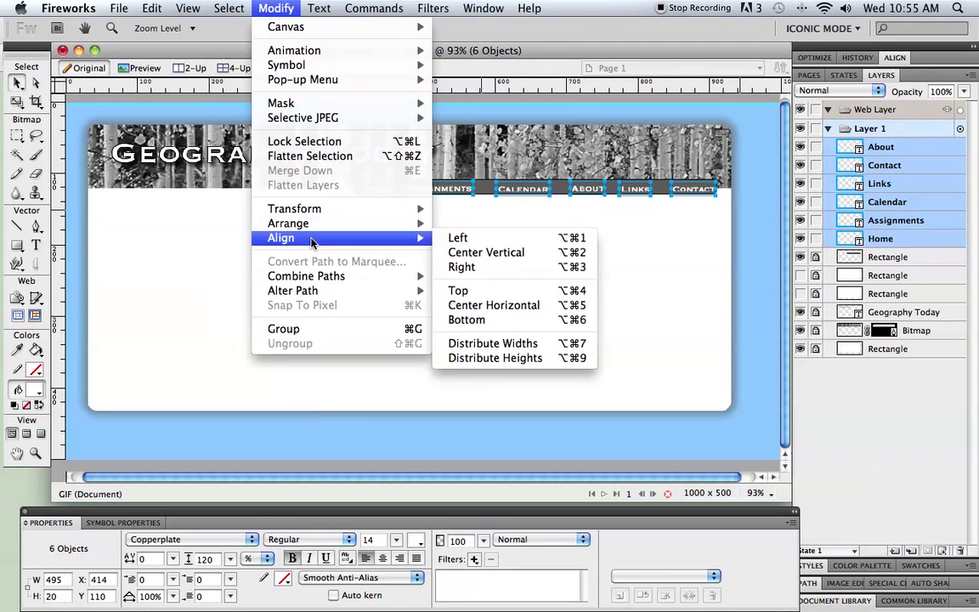
{"action": "left_click", "coordinate": [477, 293]}
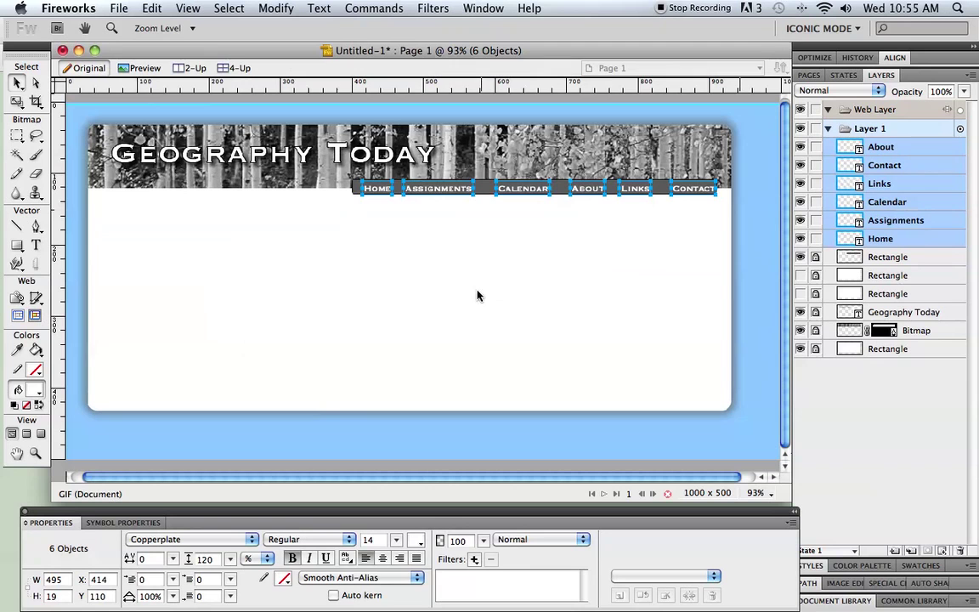
{"action": "left_click", "coordinate": [523, 295]}
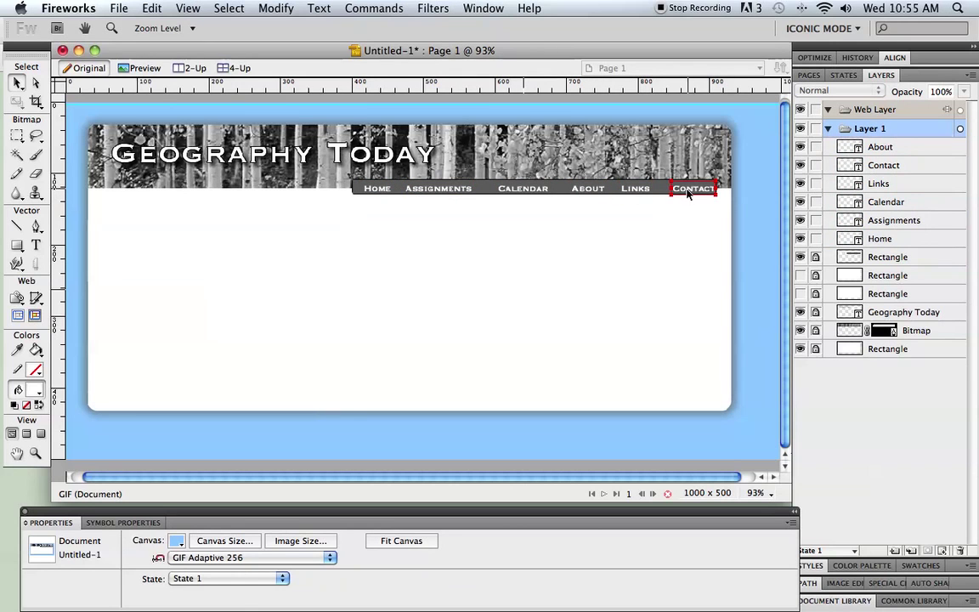
- Check the Assignments label, then pick the Line tool
{"action": "left_click", "coordinate": [458, 188]}
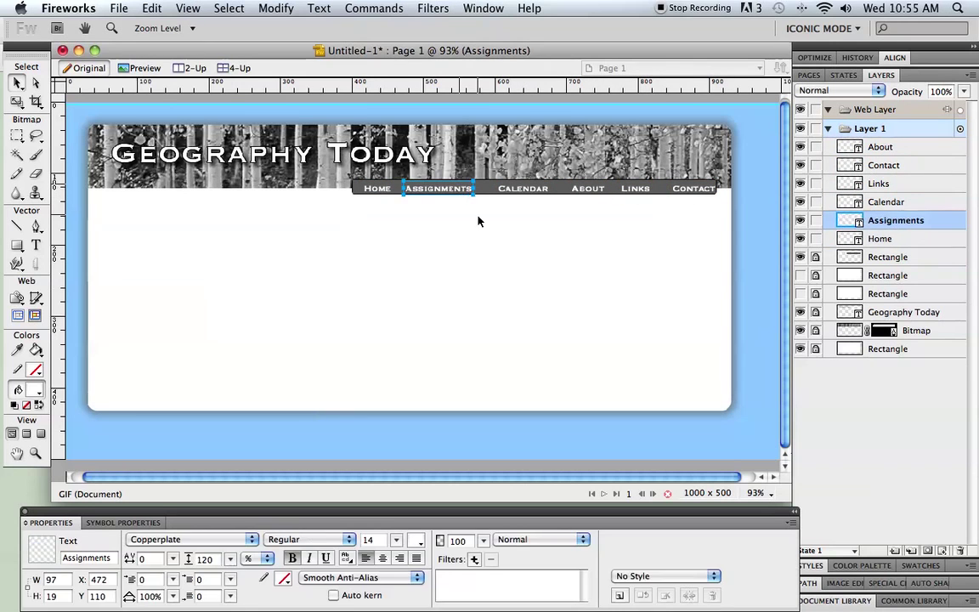
{"action": "left_click", "coordinate": [484, 188]}
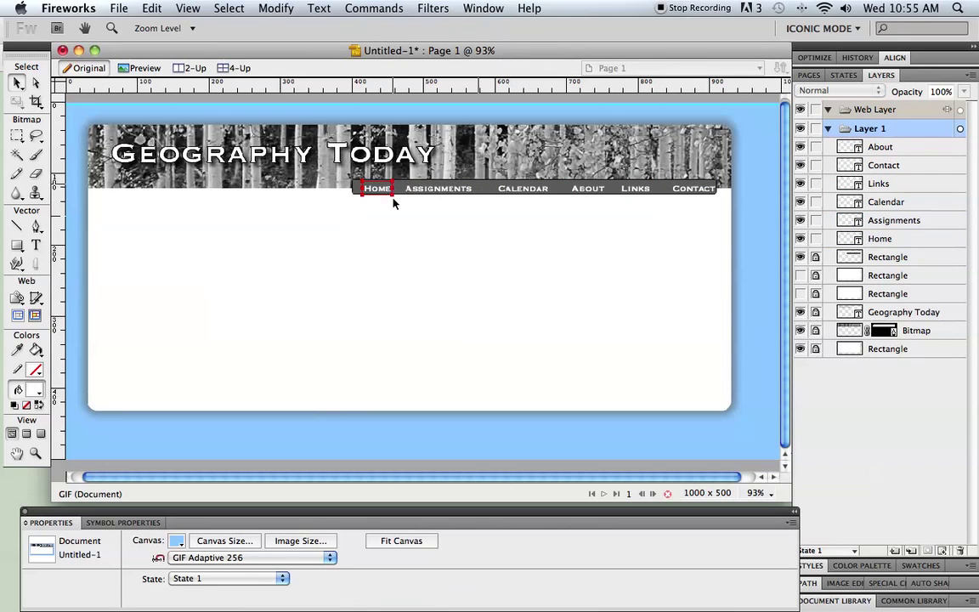
{"action": "left_click", "coordinate": [17, 225]}
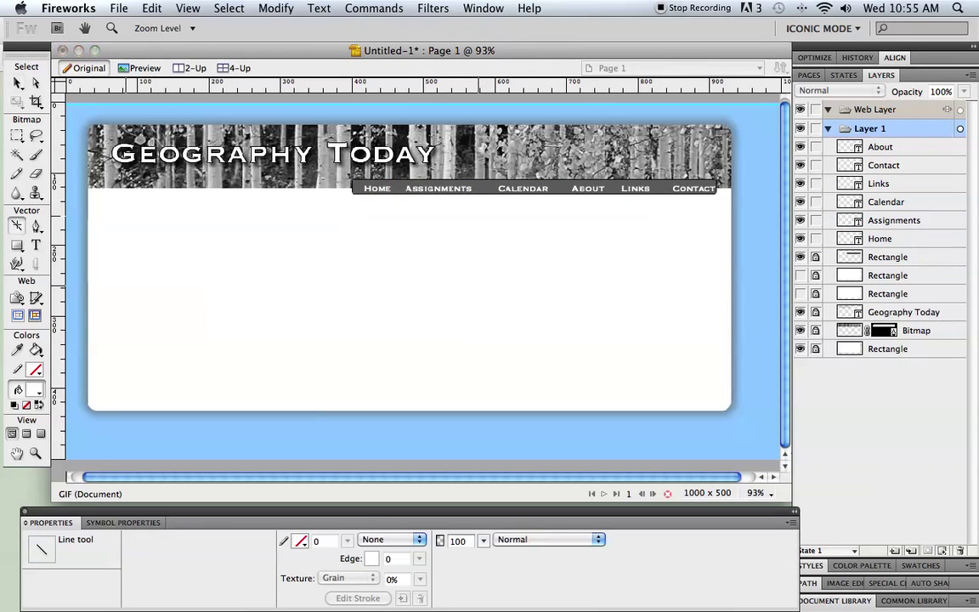
- Draw a short white 1-pixel vertical separator line after the Home label
{"action": "left_click", "coordinate": [300, 540]}
{"action": "left_click", "coordinate": [312, 443]}
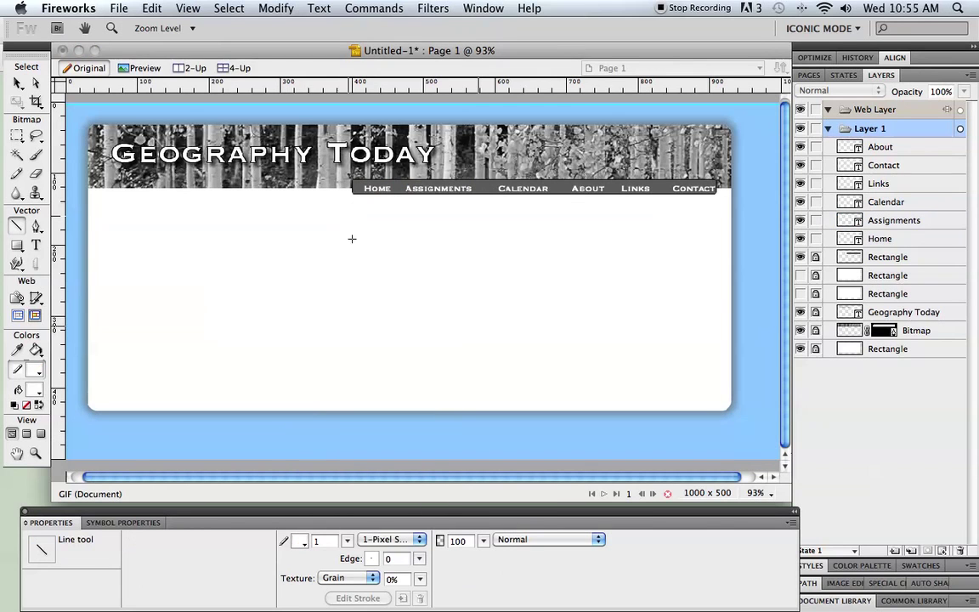
{"action": "left_click", "coordinate": [397, 185]}
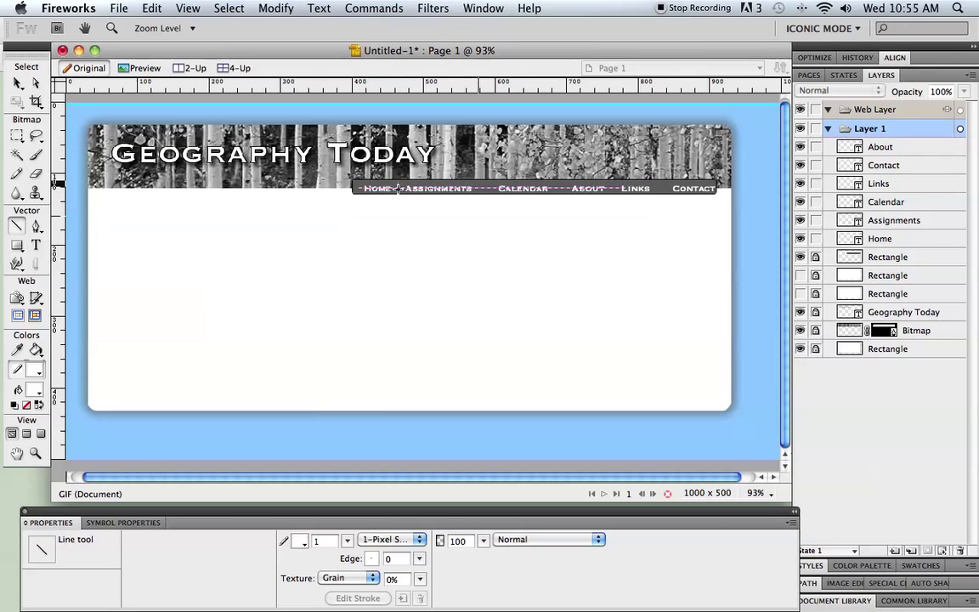
{"action": "left_click_drag", "start_coordinate": [397, 185], "coordinate": [397, 189]}
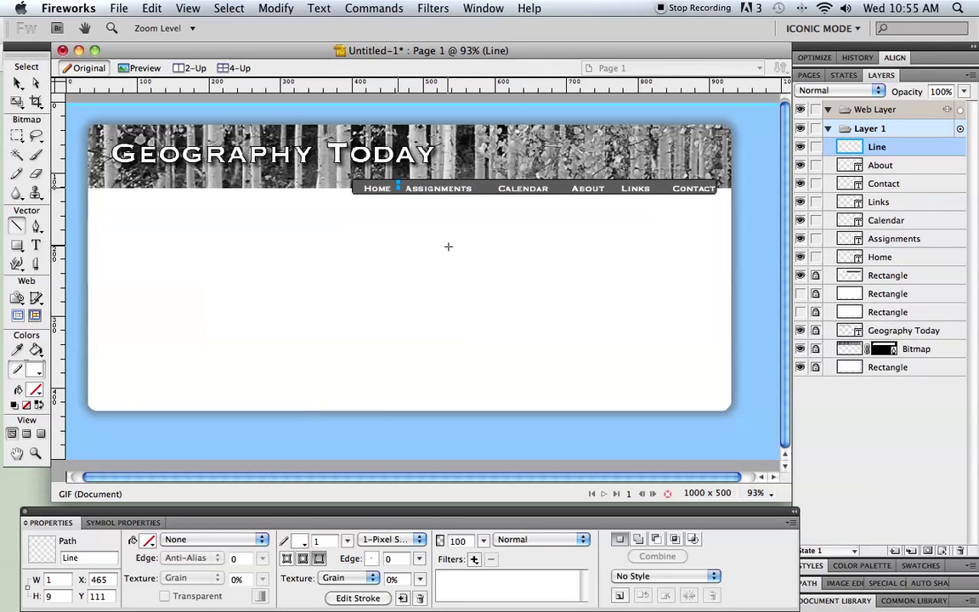
{"action": "key", "text": "v"}
{"action": "left_click", "coordinate": [445, 241]}
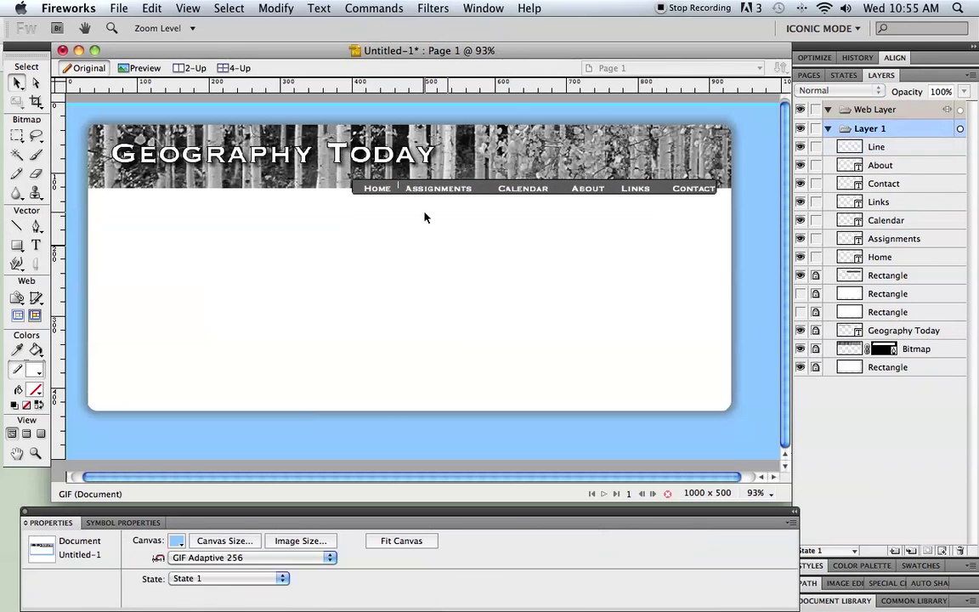
- Set the separator line's height to 15 px
{"action": "left_click", "coordinate": [397, 187]}
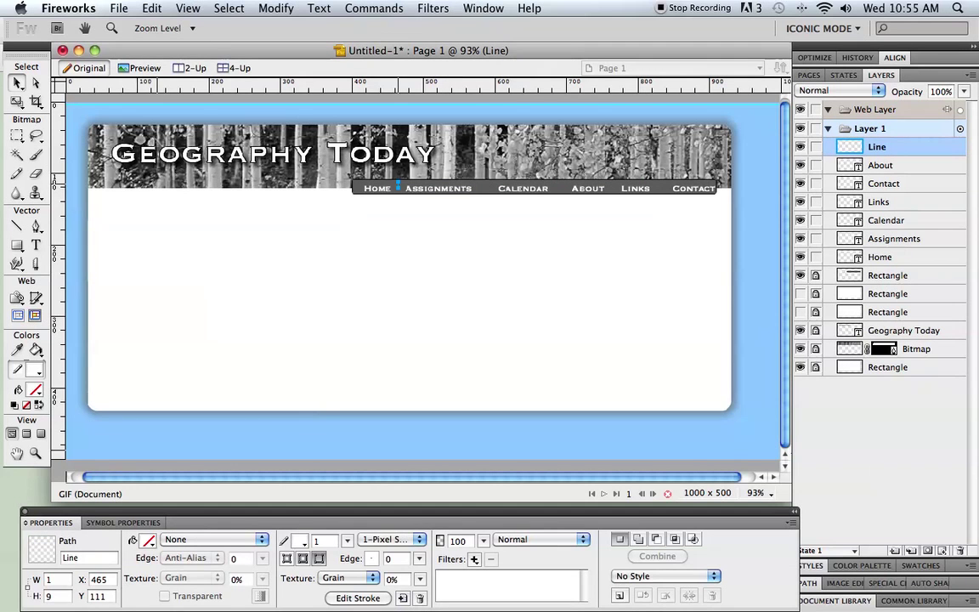
{"action": "double_click", "coordinate": [49, 595]}
{"action": "type", "text": "15"}
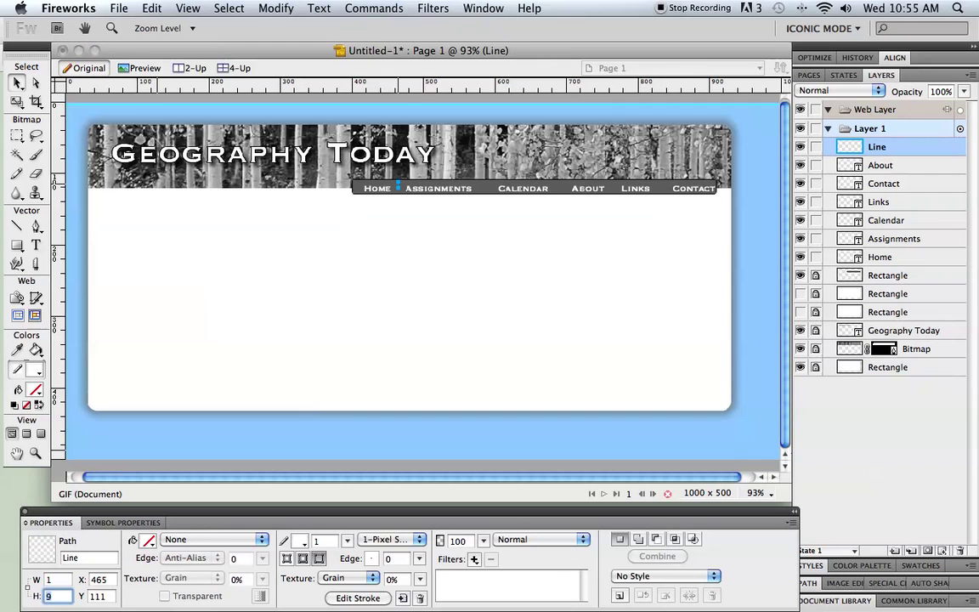
{"action": "key", "text": "Return"}
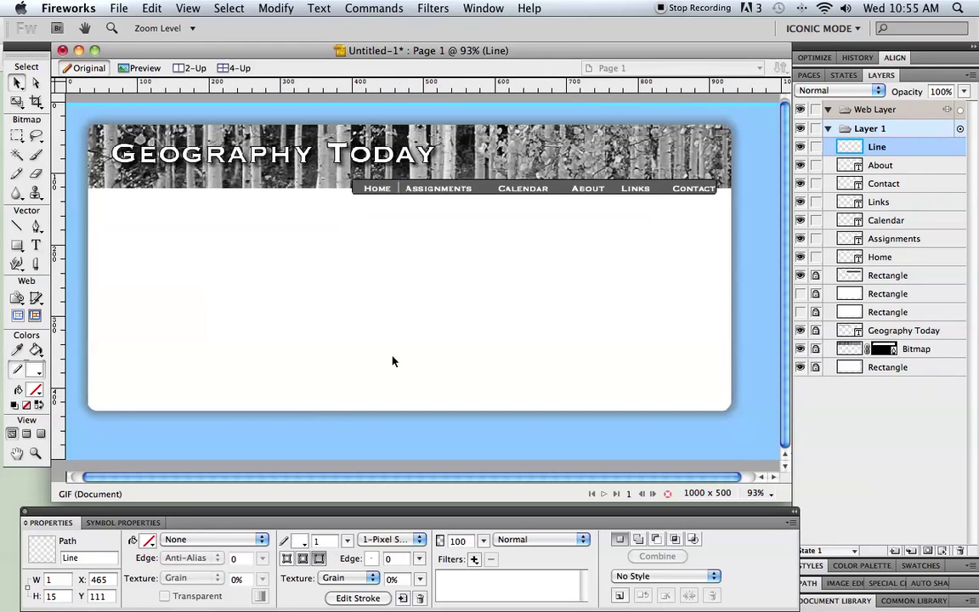
{"action": "left_click", "coordinate": [393, 360]}
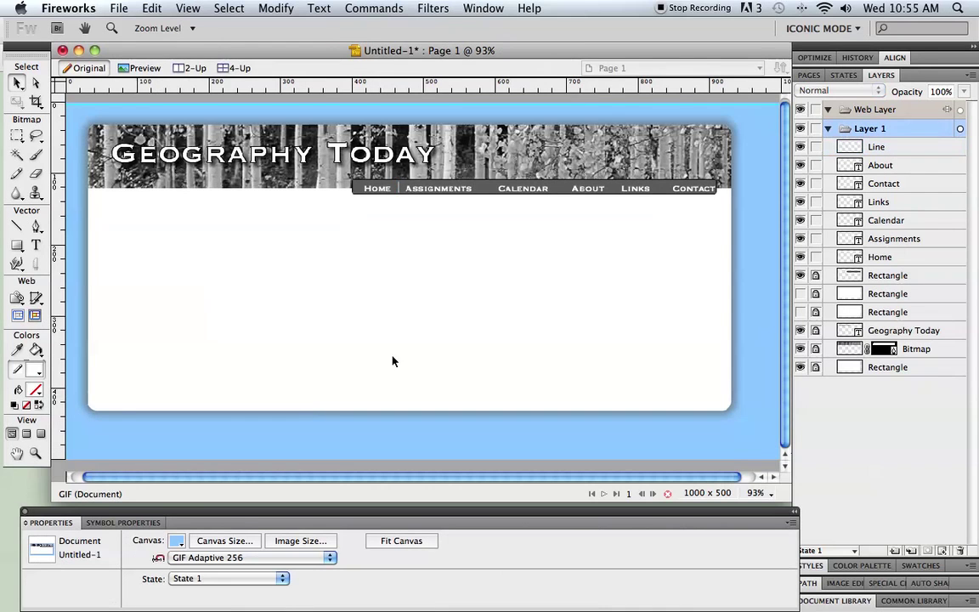
- View the layout at 100% zoom and select the Home–Assignments divider, checking its width
{"action": "left_click", "coordinate": [759, 492]}
{"action": "left_click", "coordinate": [767, 479]}
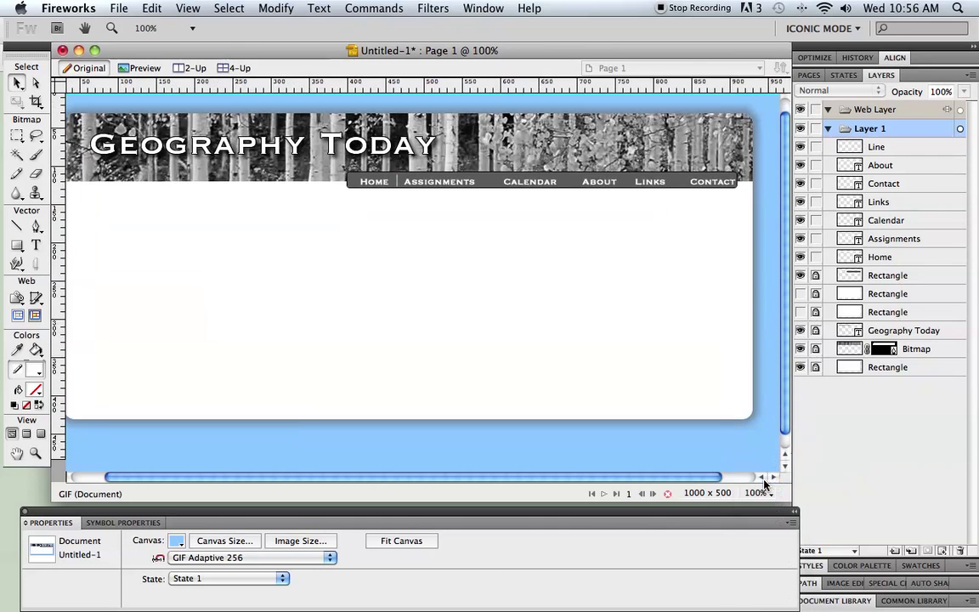
{"action": "left_click", "coordinate": [397, 181]}
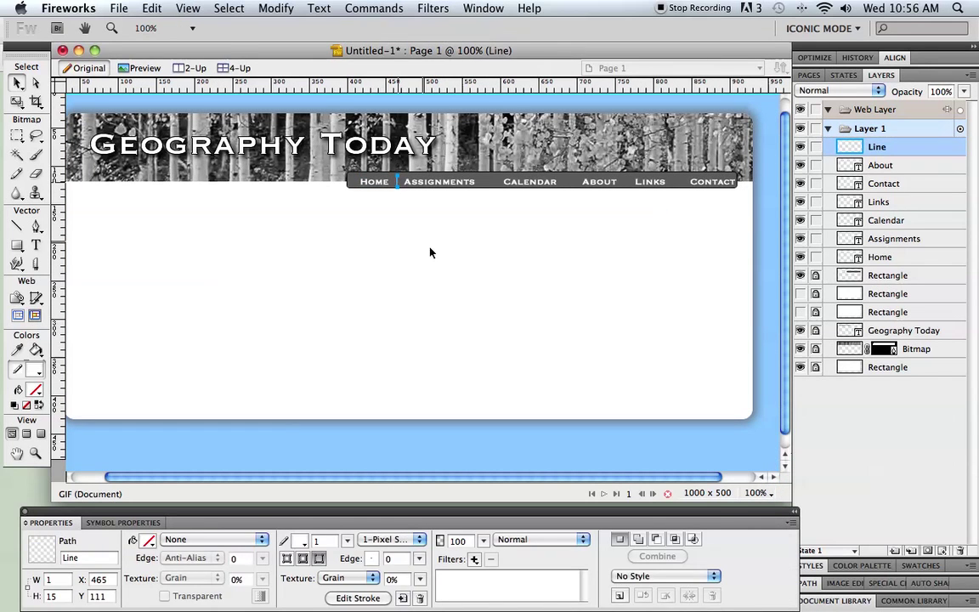
{"action": "left_click", "coordinate": [51, 578]}
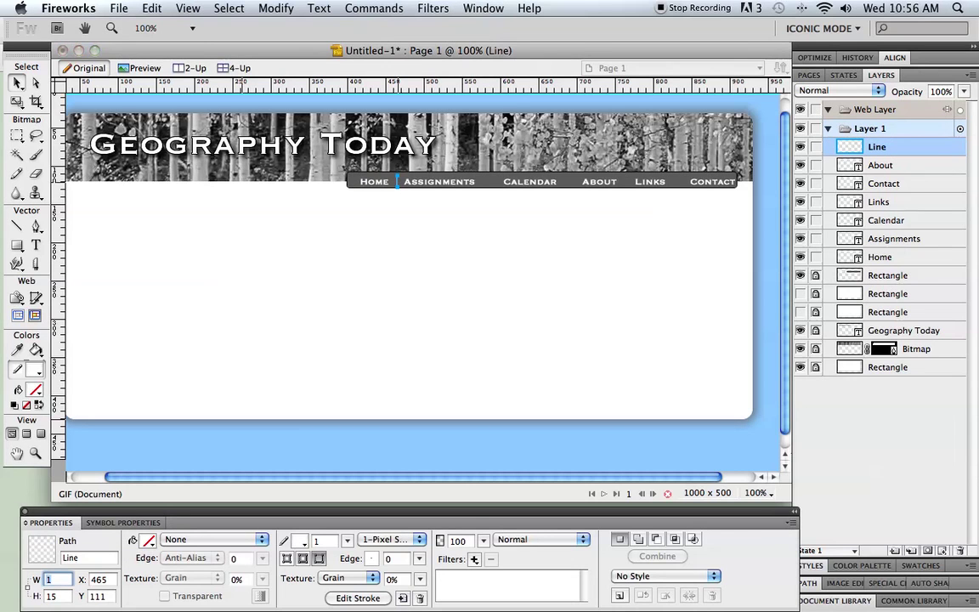
{"action": "left_click", "coordinate": [358, 350]}
{"action": "left_click", "coordinate": [397, 182]}
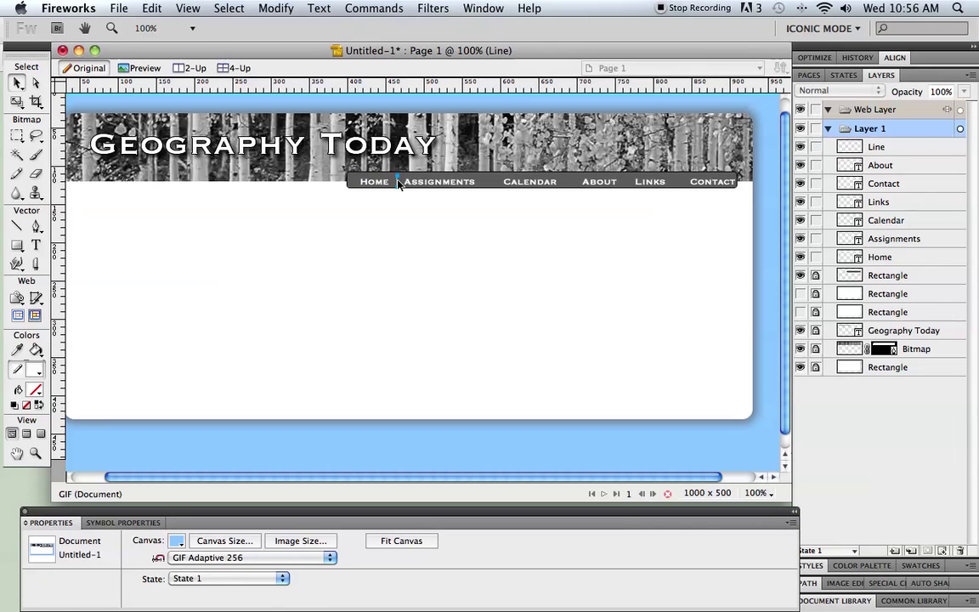
- Duplicate the divider four times, placing the first copy between Assignments and Calendar
{"action": "key", "text": "super+c"}
{"action": "key", "text": "super+v"}
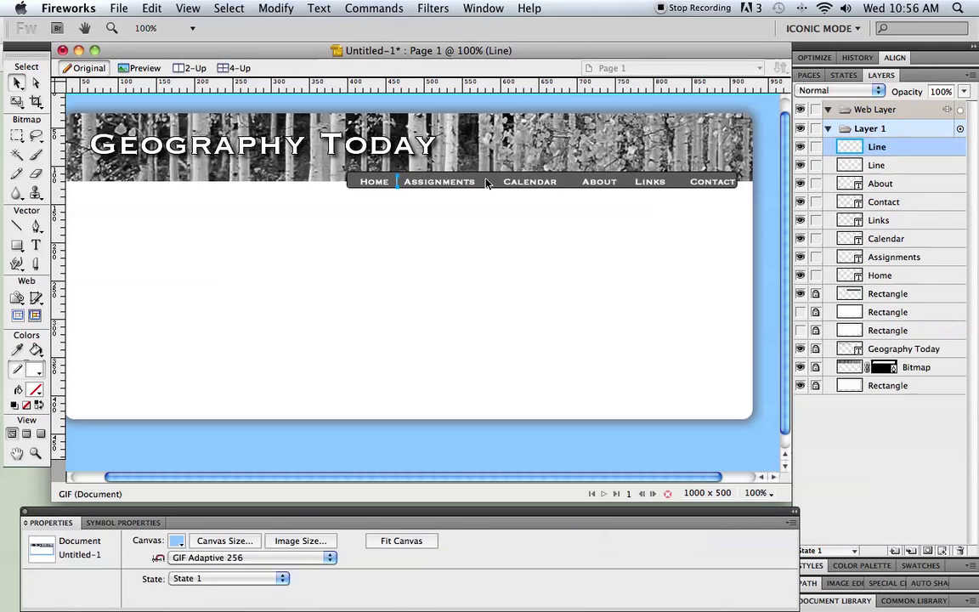
{"action": "left_click_drag", "start_coordinate": [399, 184], "coordinate": [667, 186]}
{"action": "key", "text": "super+c"}
{"action": "key", "text": "super+v"}
{"action": "key", "text": "super+c"}
{"action": "key", "text": "super+v"}
{"action": "key", "text": "super+c"}
{"action": "key", "text": "super+v"}
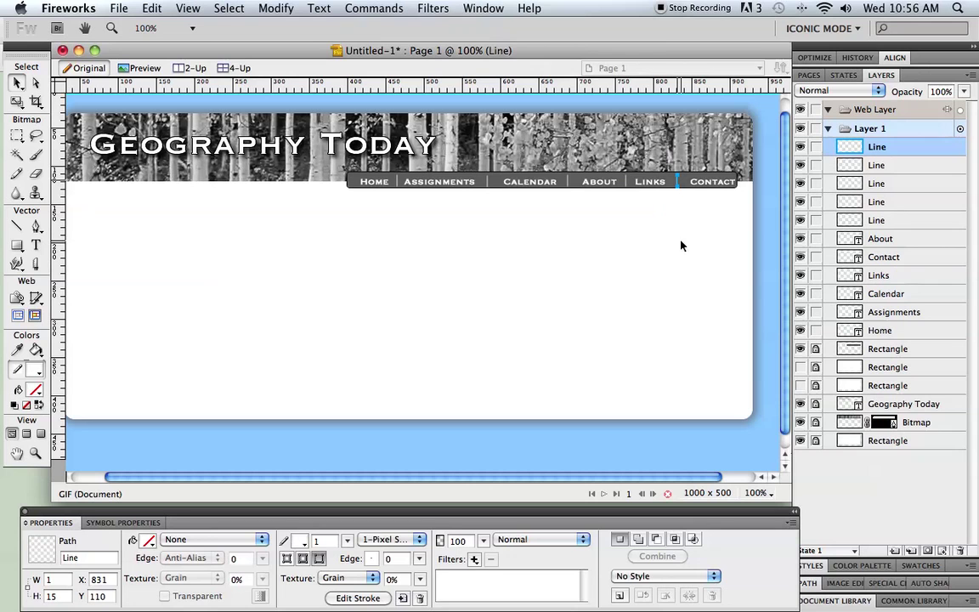
- Nudge Contact two pixels left and Home one pixel left, then select all nav items
{"action": "left_click", "coordinate": [695, 183]}
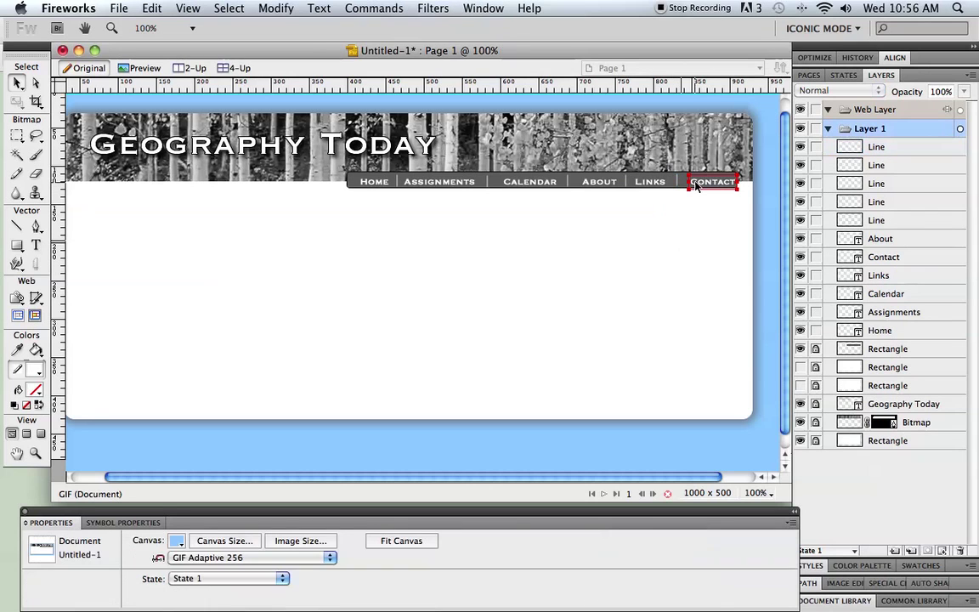
{"action": "key", "text": "Left"}
{"action": "key", "text": "Left"}
{"action": "key", "text": "Left"}
{"action": "key", "text": "Left"}
{"action": "key", "text": "Left"}
{"action": "key", "text": "Left"}
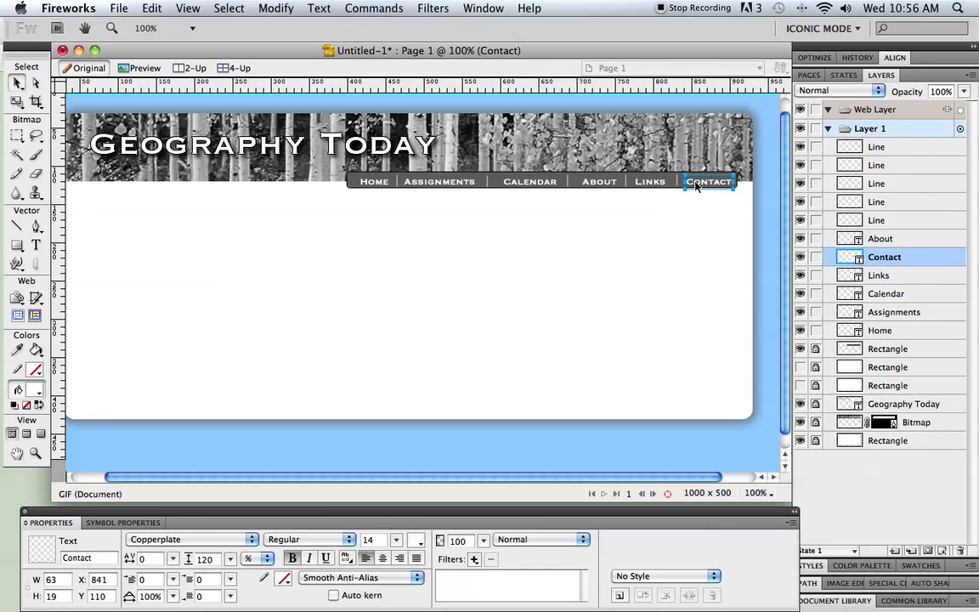
{"action": "key", "text": "Left"}
{"action": "key", "text": "Left"}
{"action": "left_click", "coordinate": [379, 186]}
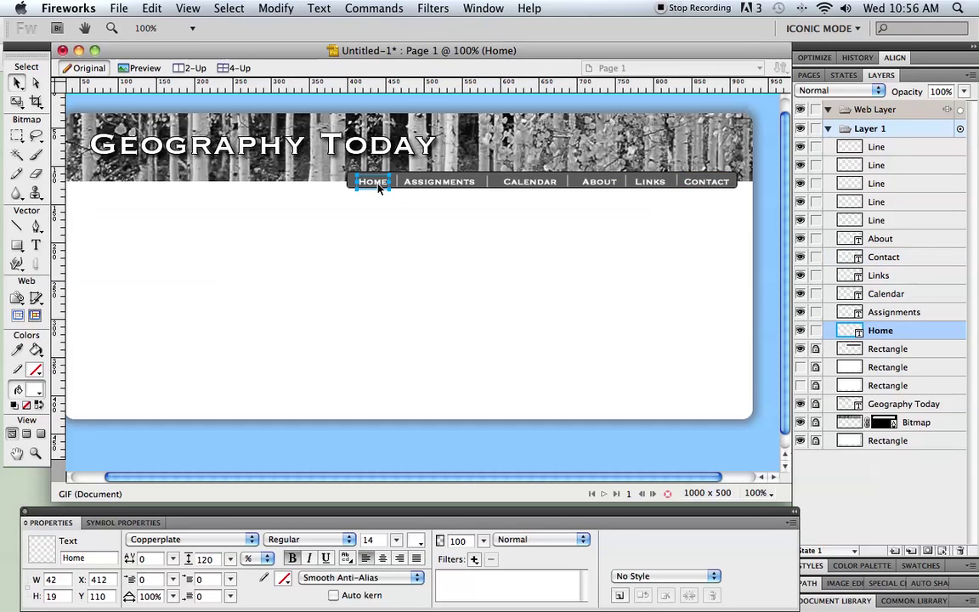
{"action": "key", "text": "Left"}
{"action": "key", "text": "Left"}
{"action": "key", "text": "Left"}
{"action": "left_click_drag", "start_coordinate": [332, 166], "coordinate": [747, 199]}
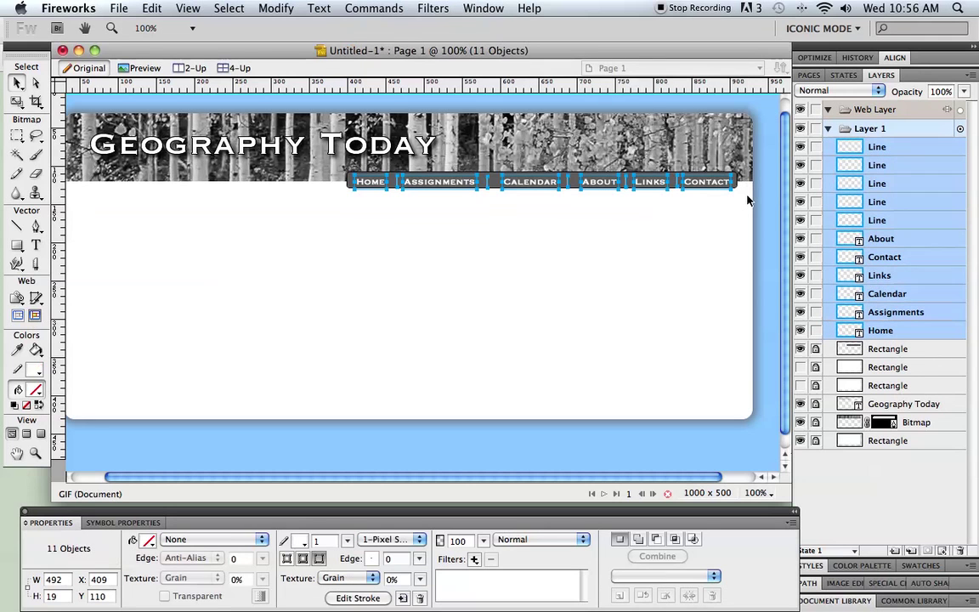
- Apply Modify > Align > Distribute Widths to the six links and five dividers, then deselect
{"action": "left_click", "coordinate": [274, 10]}
{"action": "mouse_move", "coordinate": [295, 240]}
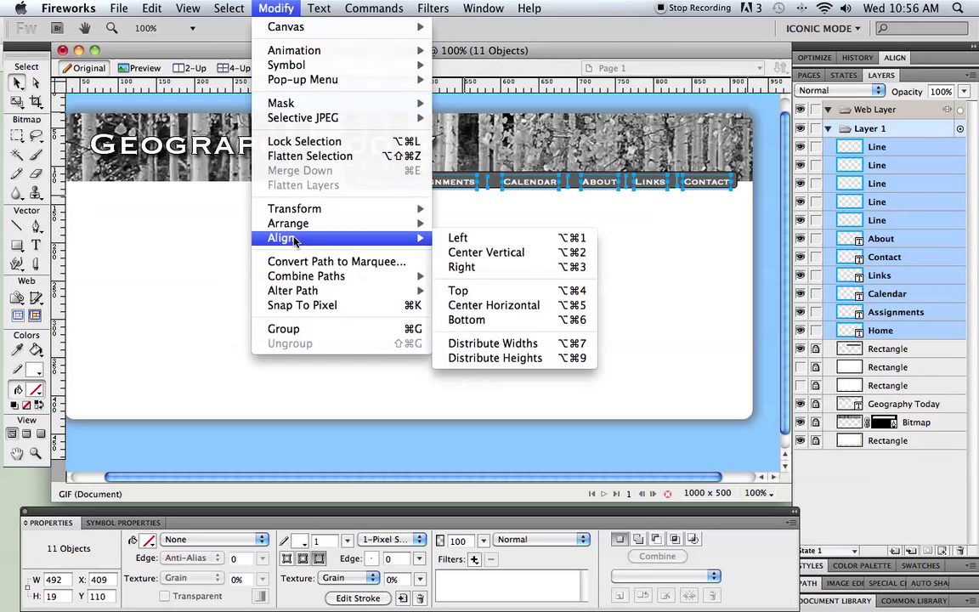
{"action": "left_click", "coordinate": [501, 343]}
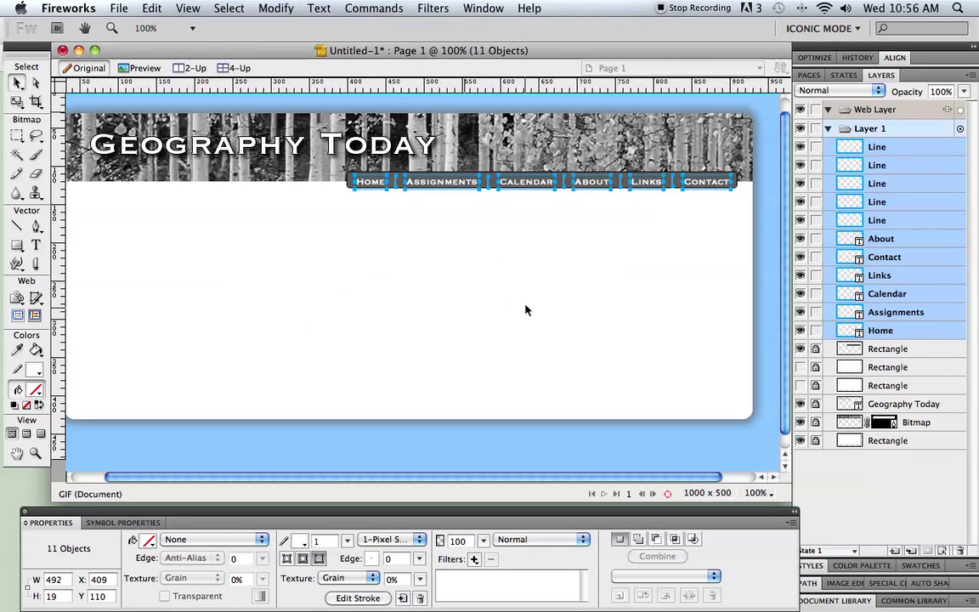
{"action": "left_click", "coordinate": [525, 310]}
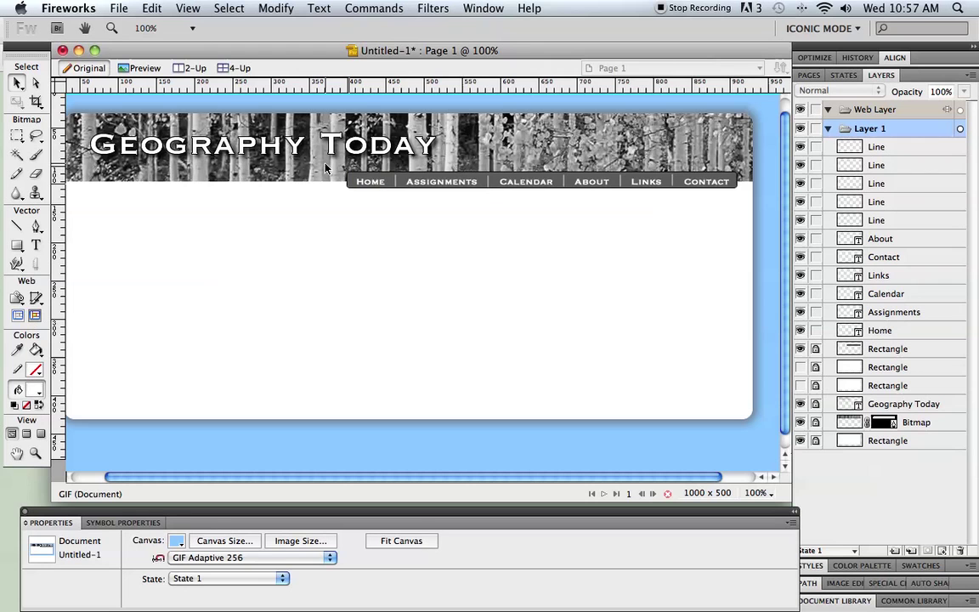
- Inspect the X/Y positions of the Calendar–About, Home–Assignments and Assignments–Calendar dividers
{"action": "left_click_drag", "start_coordinate": [323, 149], "coordinate": [790, 202]}
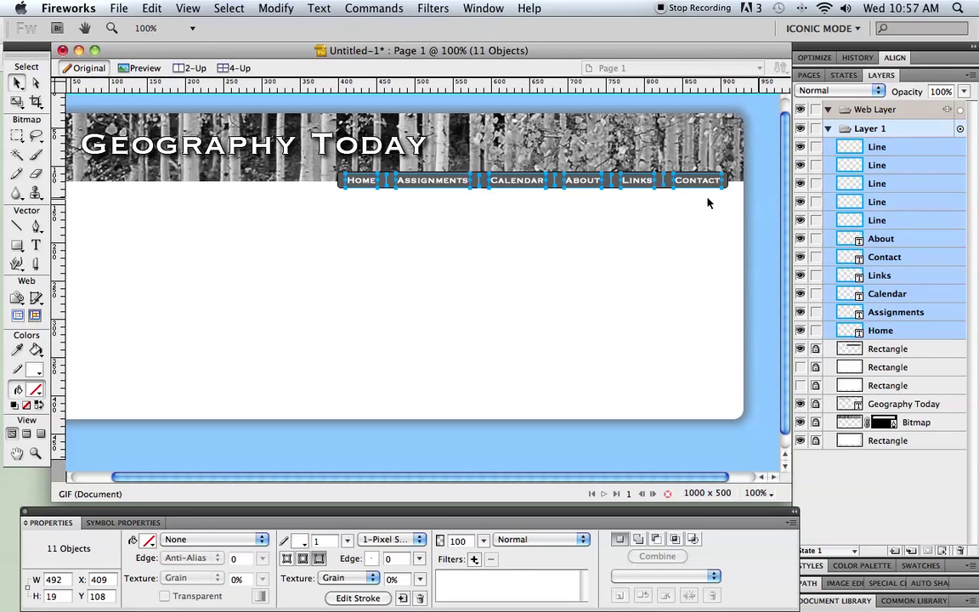
{"action": "left_click", "coordinate": [656, 239]}
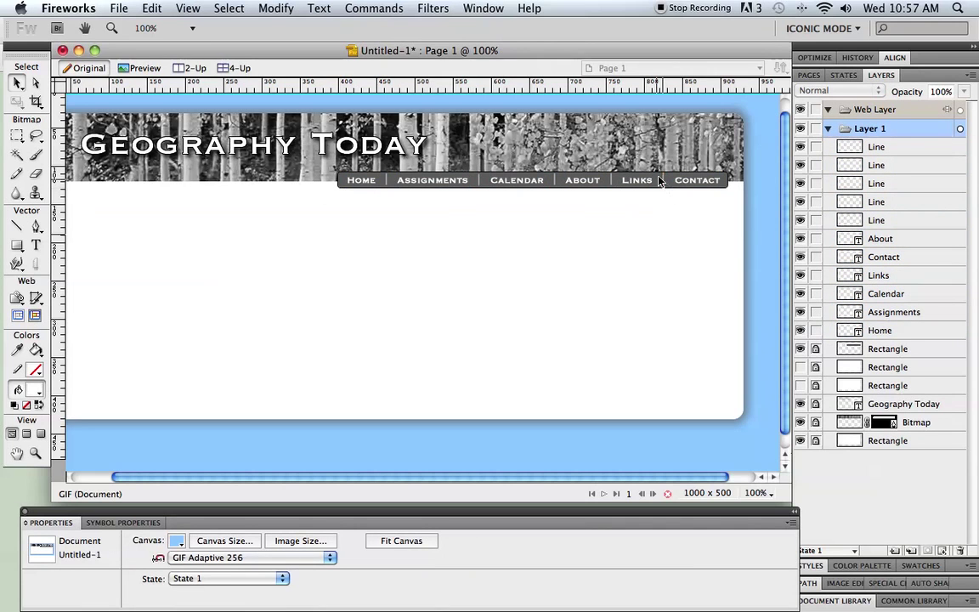
{"action": "left_click", "coordinate": [612, 180]}
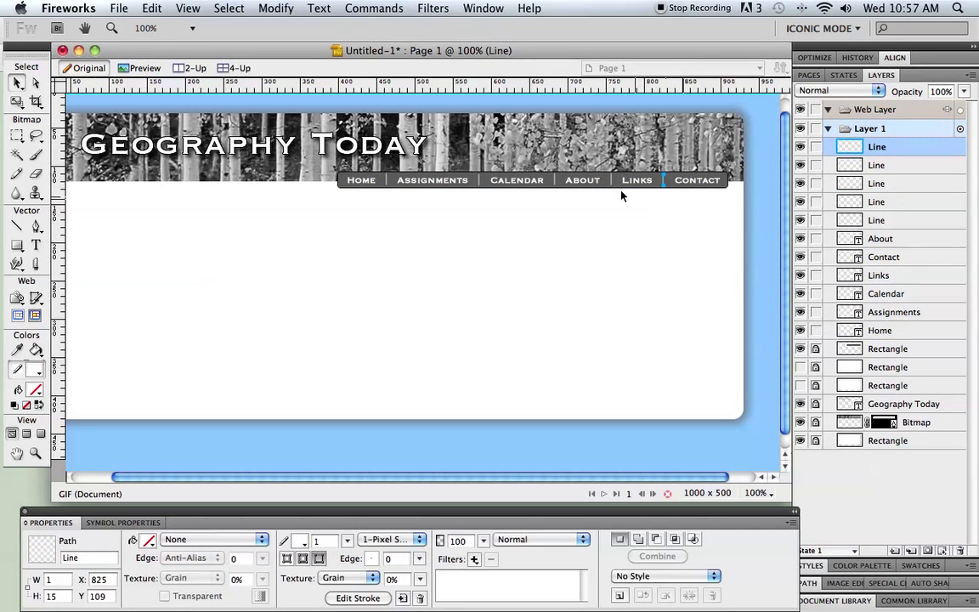
{"action": "left_click", "coordinate": [553, 181]}
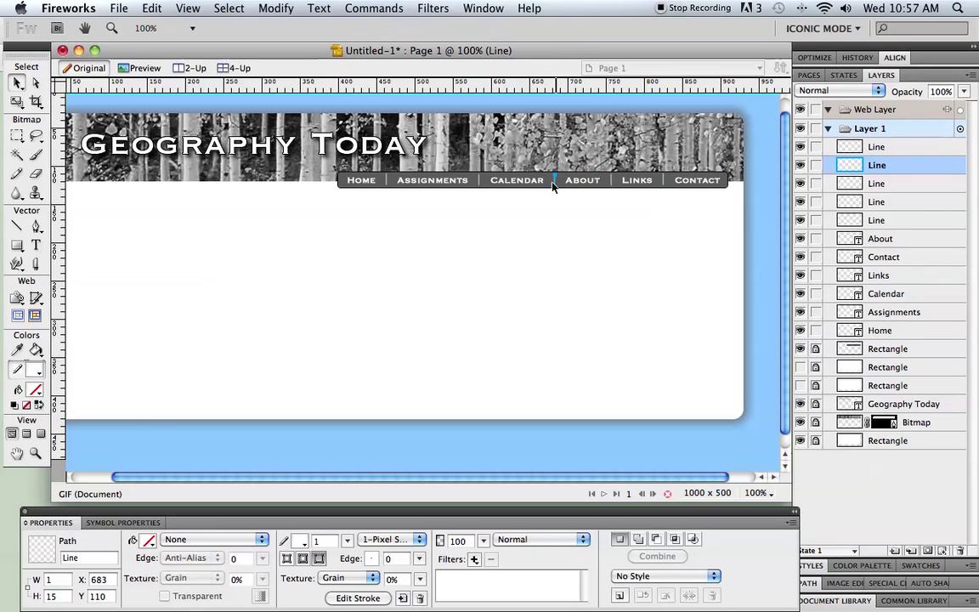
{"action": "left_click", "coordinate": [386, 181]}
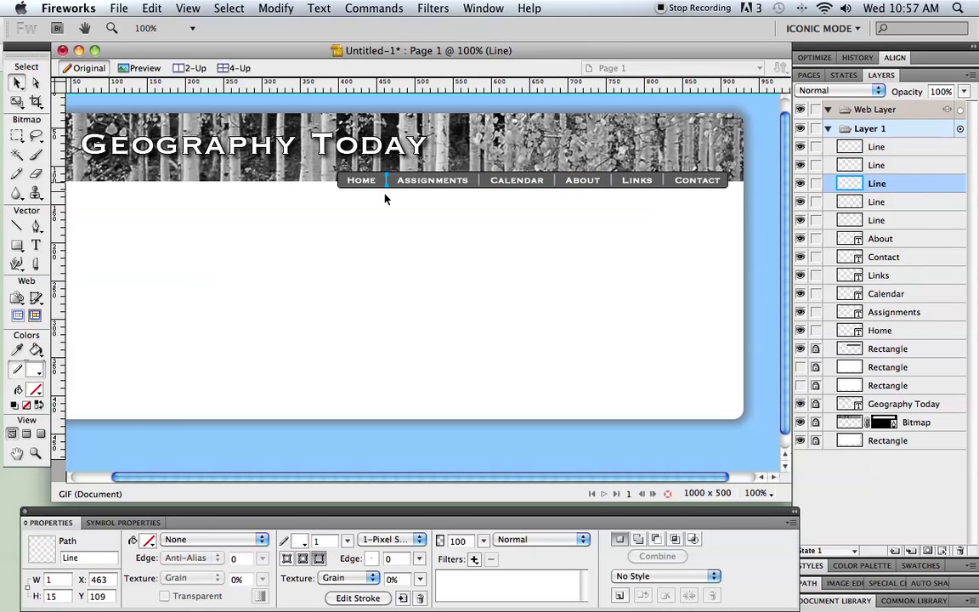
{"action": "left_click", "coordinate": [481, 182]}
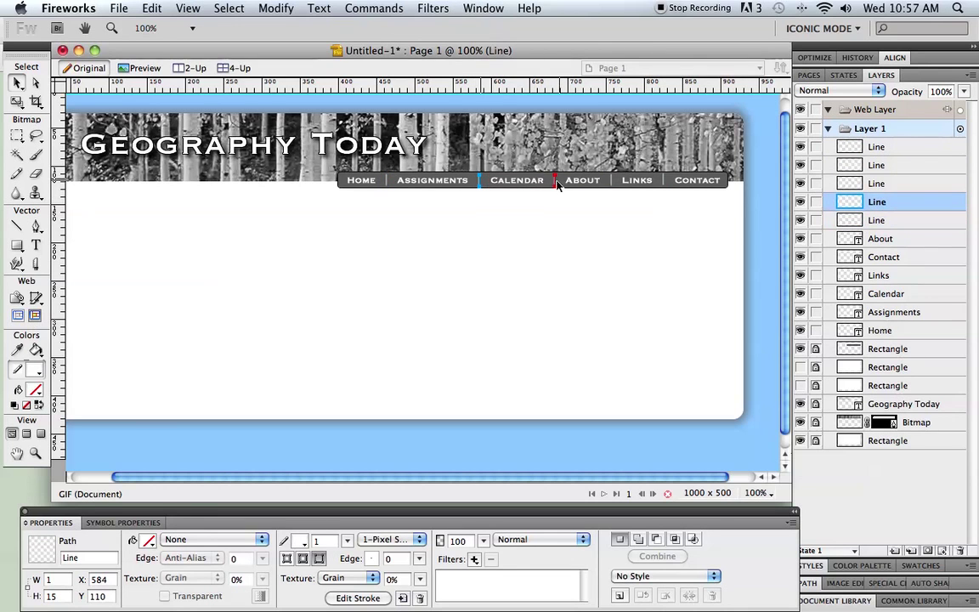
- Bring the Links–Contact divider to the front and move it down one pixel
{"action": "left_click", "coordinate": [666, 183]}
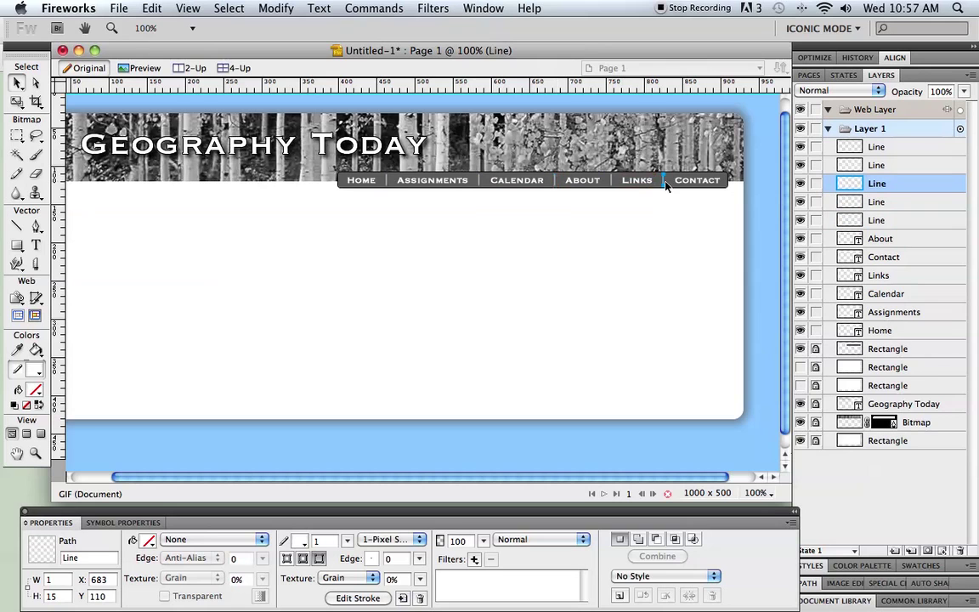
{"action": "key", "text": "super+shift+Up"}
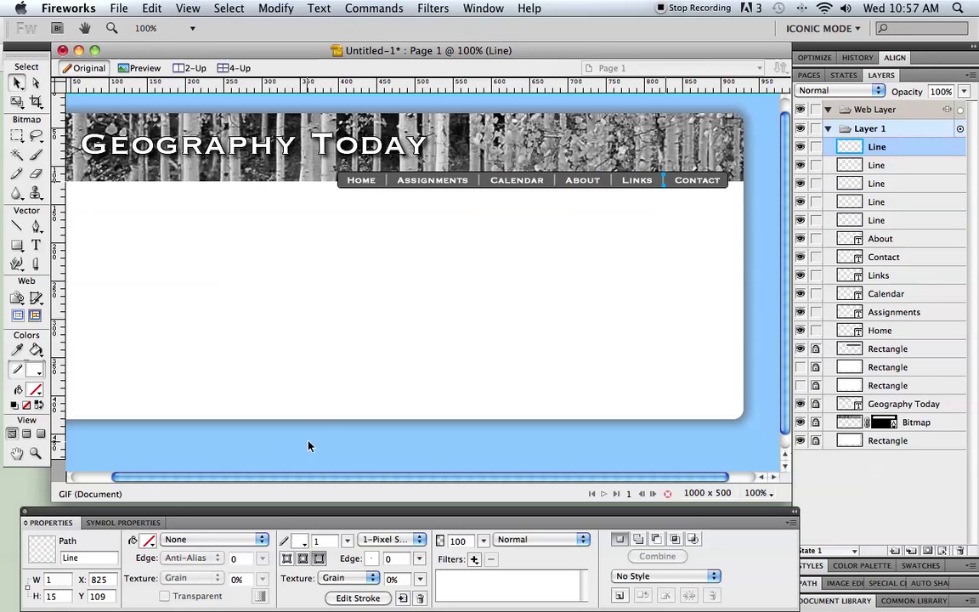
{"action": "key", "text": "Down"}
{"action": "left_click", "coordinate": [624, 257]}
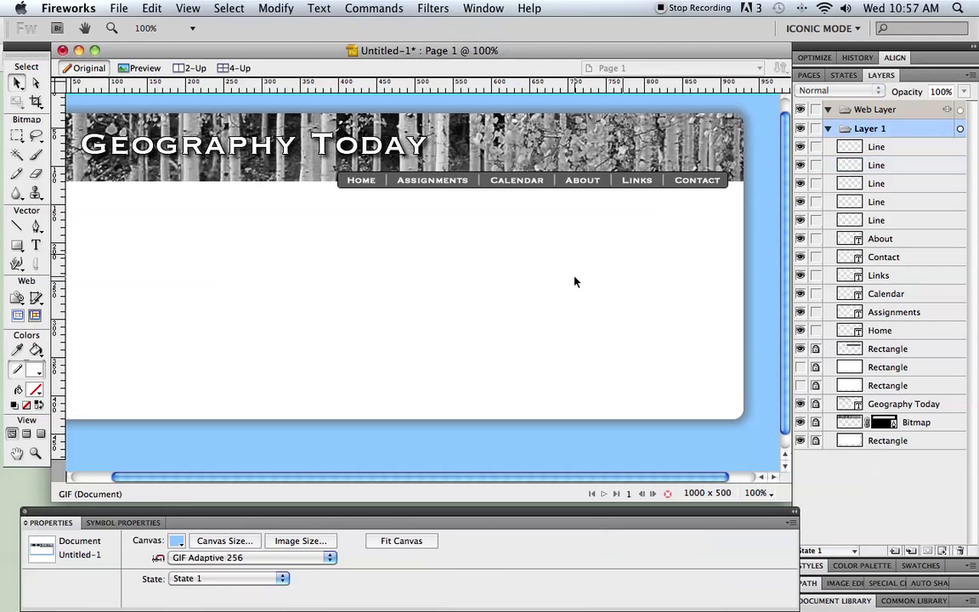